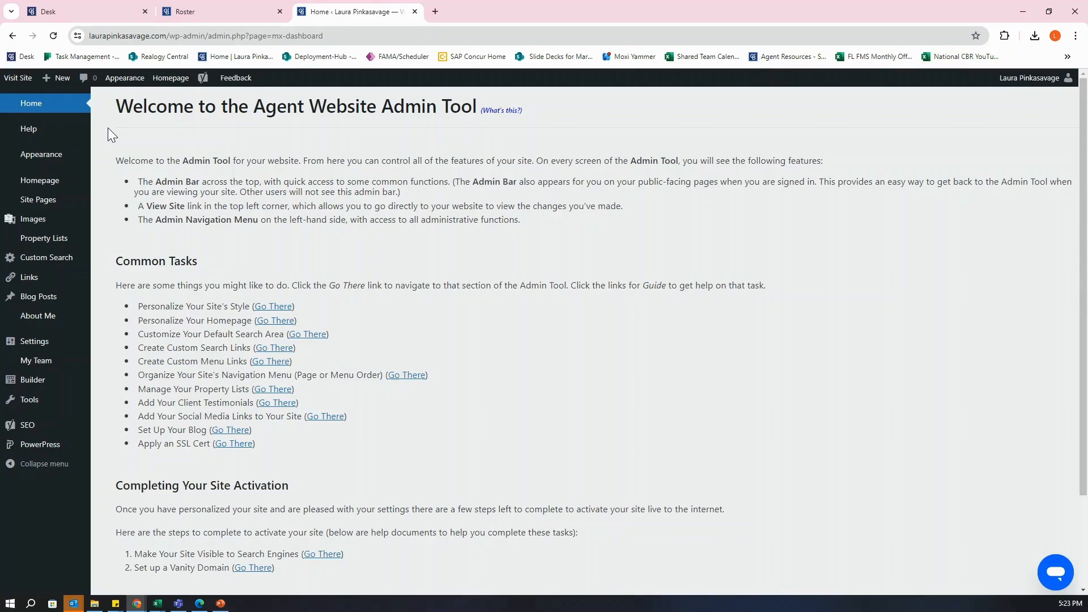
- Add a new site page of type Custom Page from the site's page list
mouse_move(38, 208)
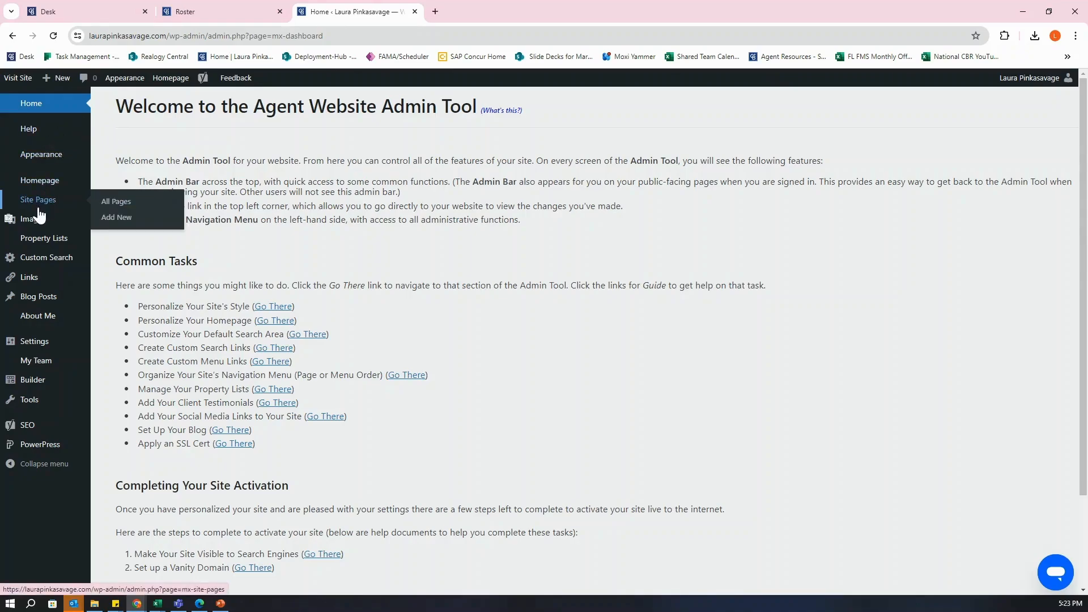
click(36, 207)
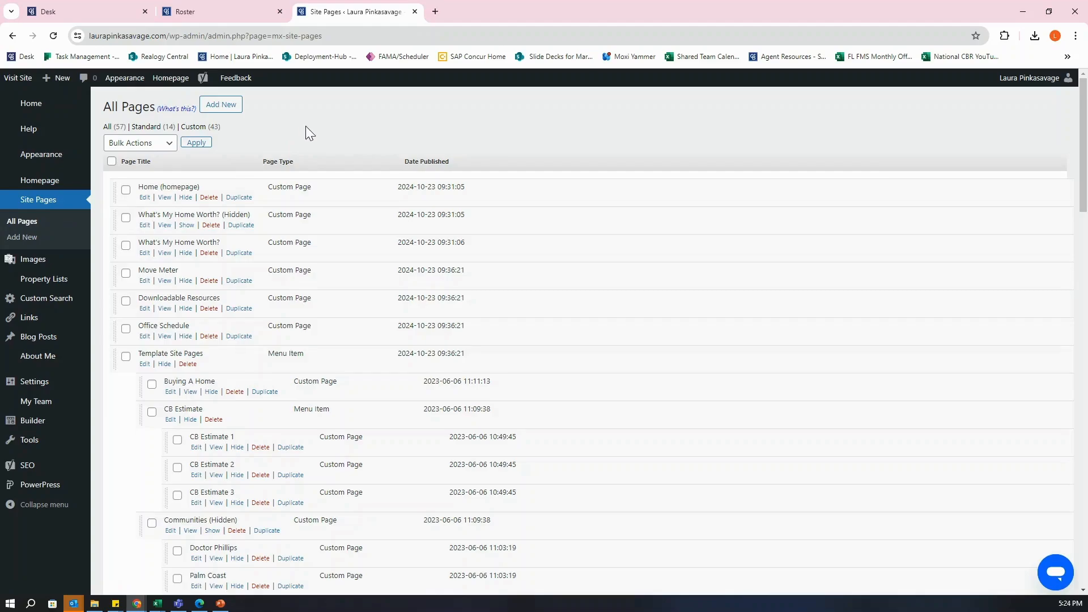
click(227, 113)
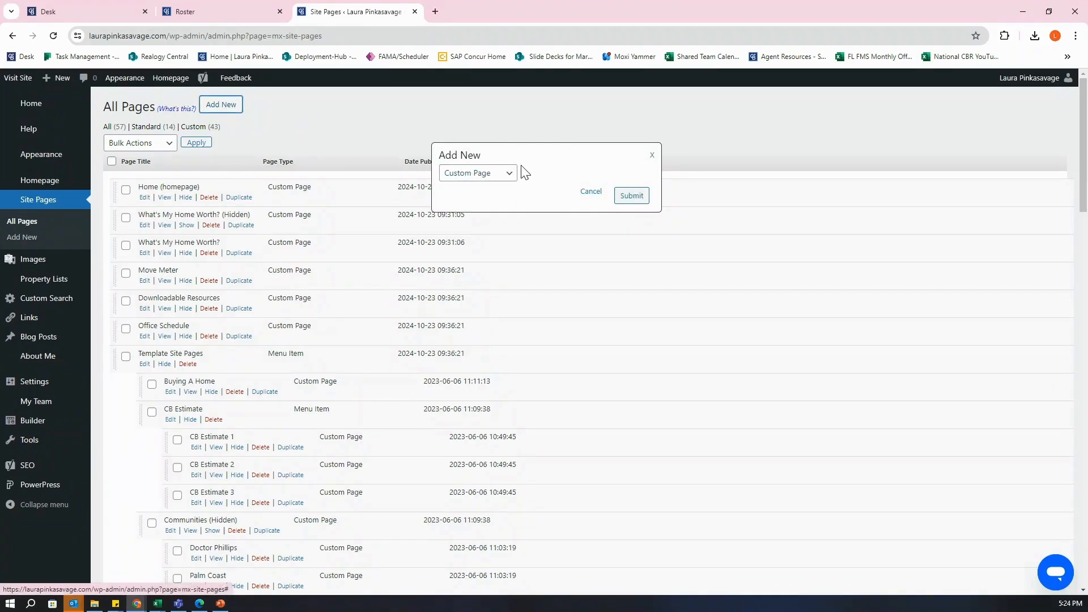
click(510, 180)
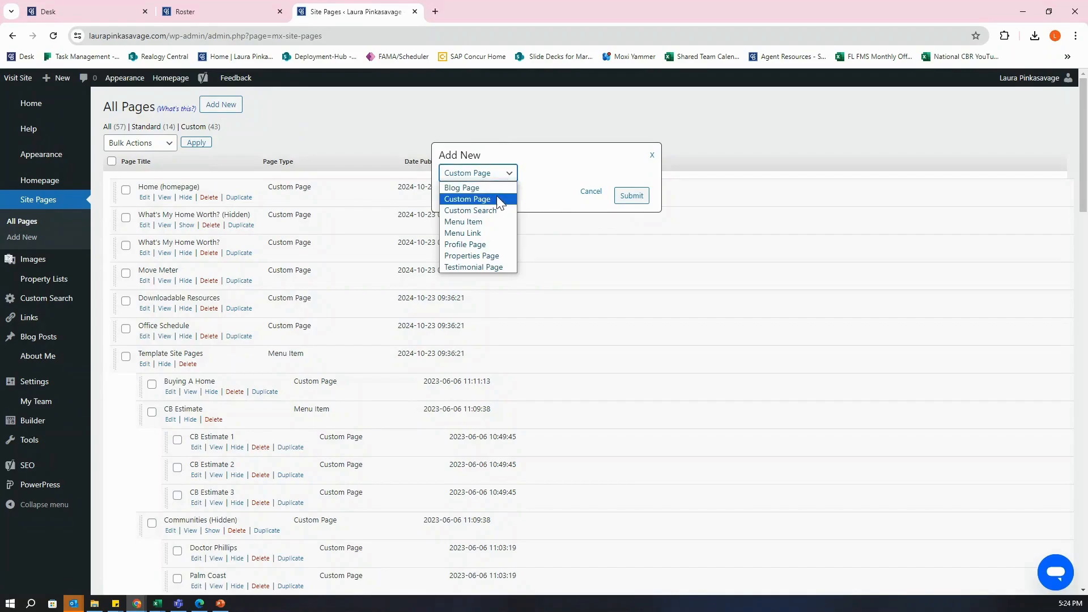
click(477, 204)
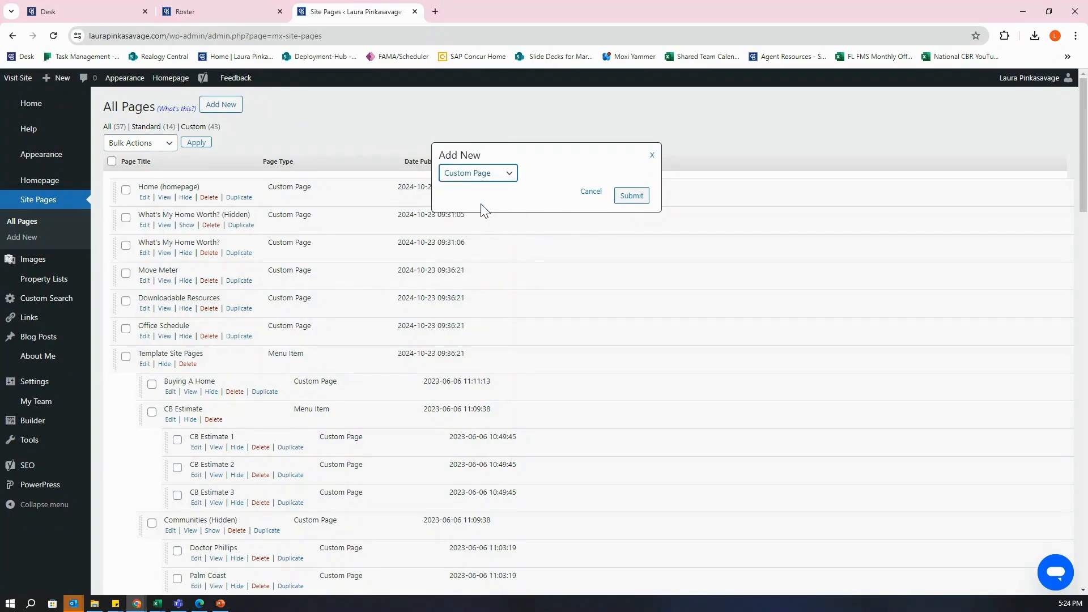
click(634, 199)
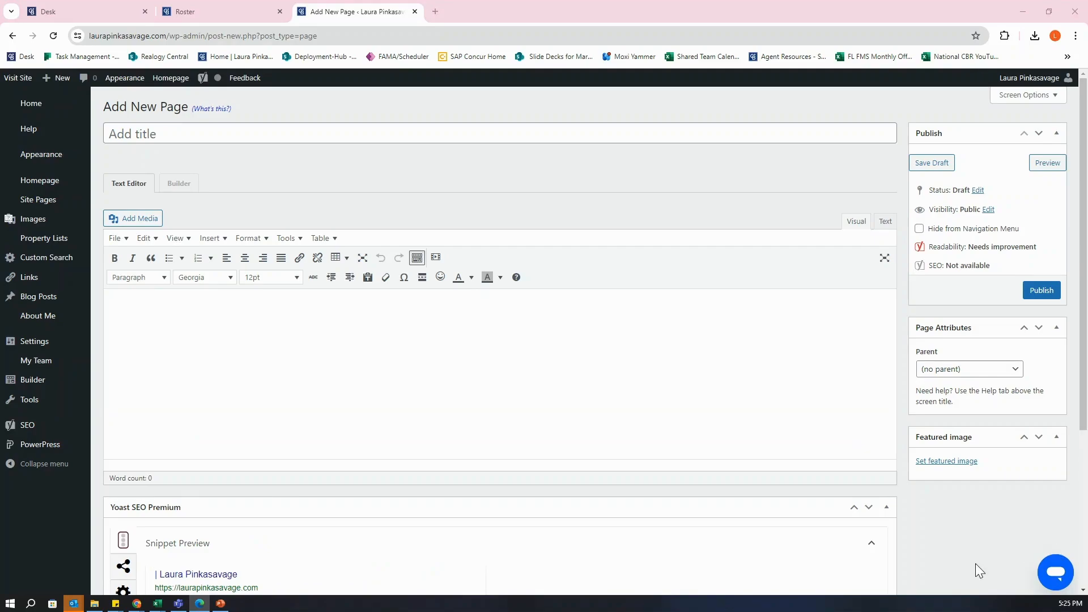
- Title the new page "Custom Housing Report"
click(227, 135)
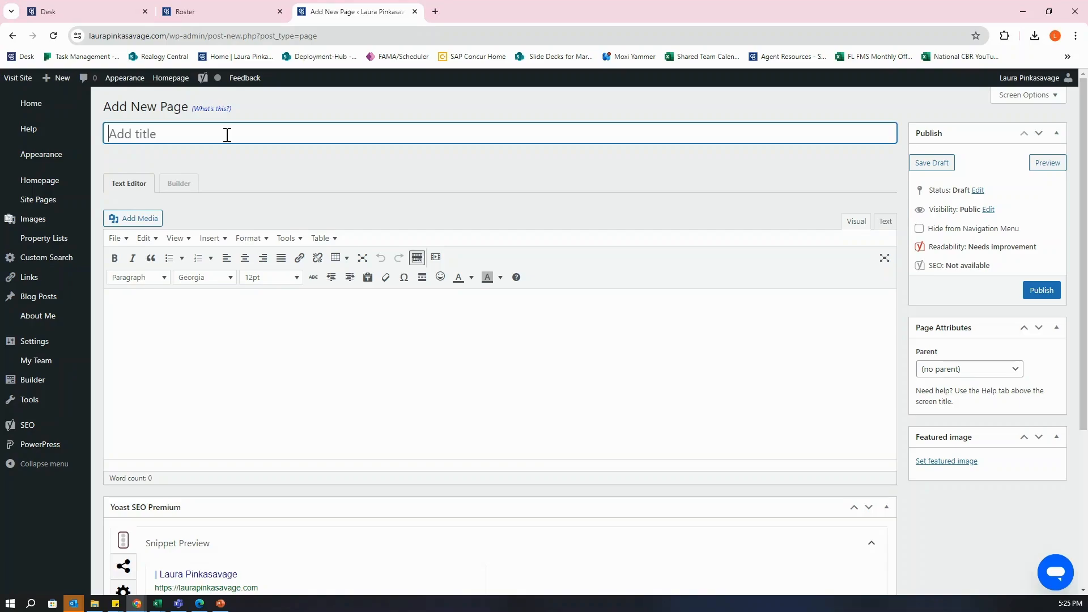
text(Cus)
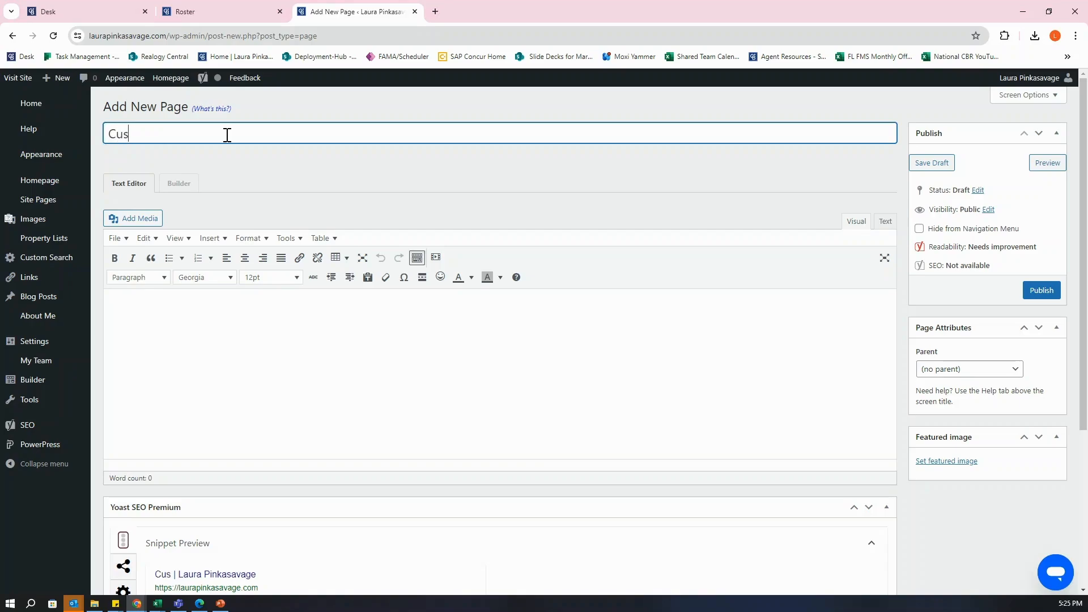
text(tom Hous)
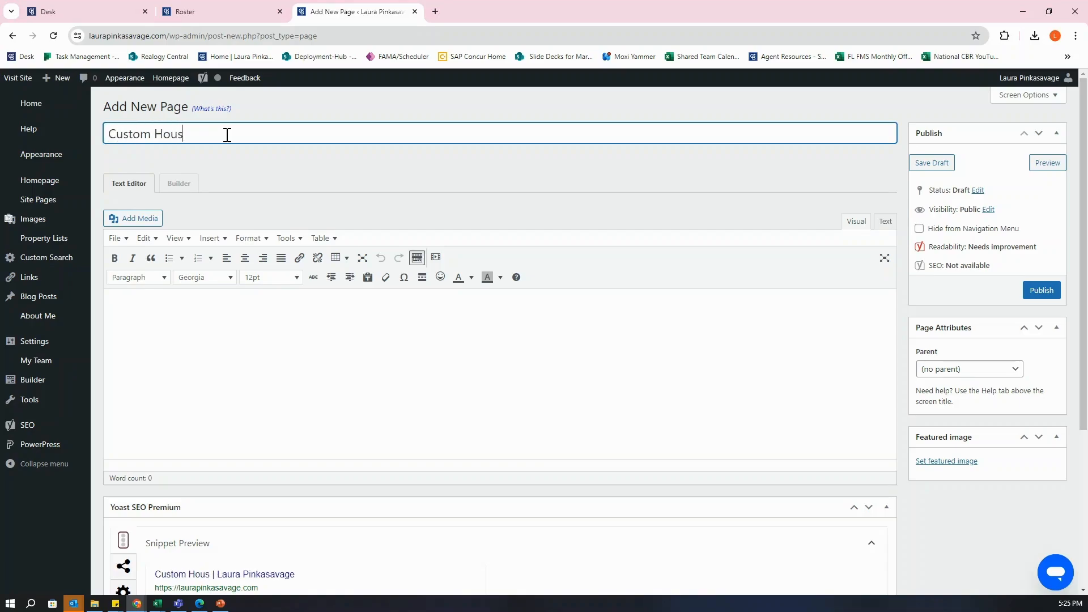
text(ing Report)
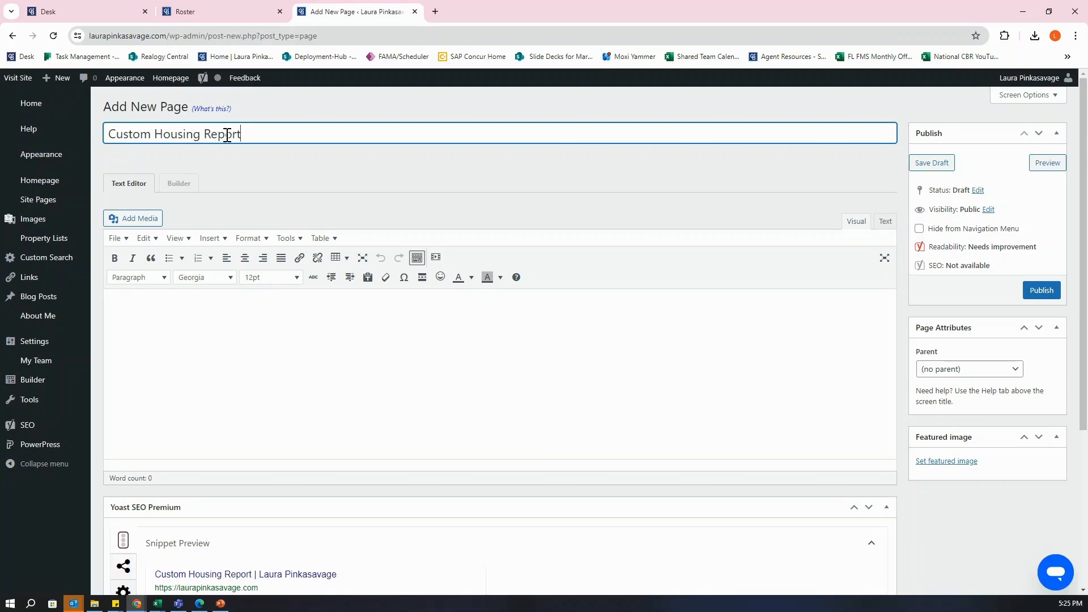
click(280, 194)
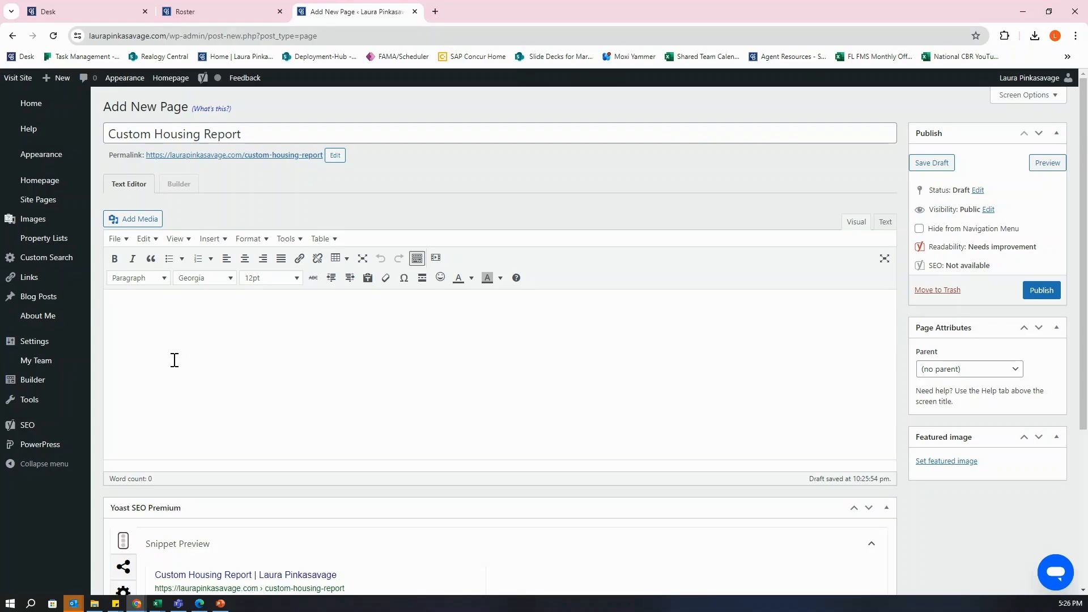
- Switch the page from the text editor to the Builder, launch it and confirm leaving the editing screen
click(181, 184)
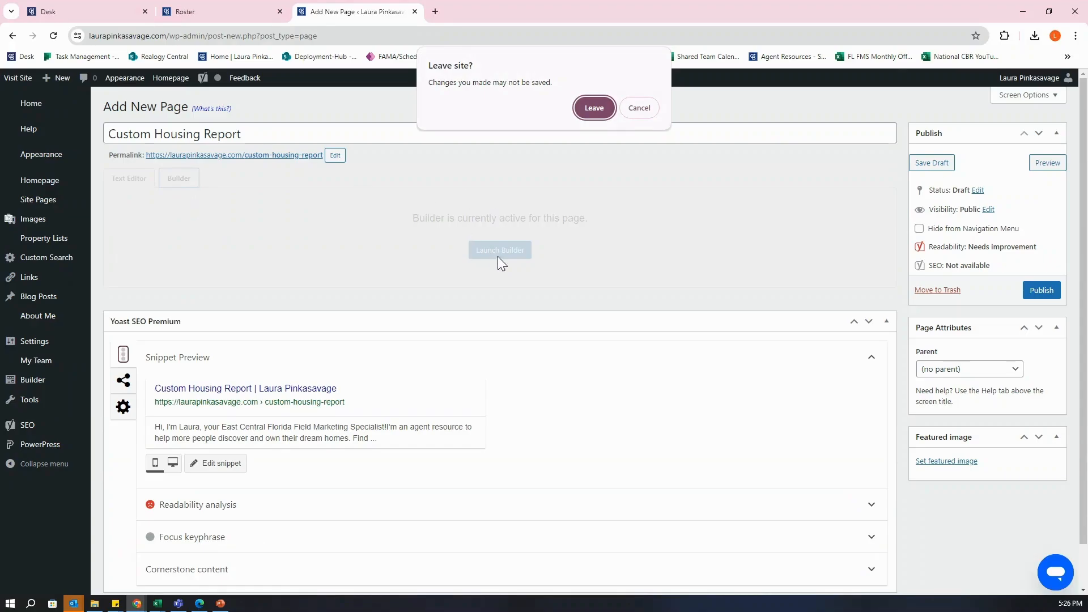
click(593, 108)
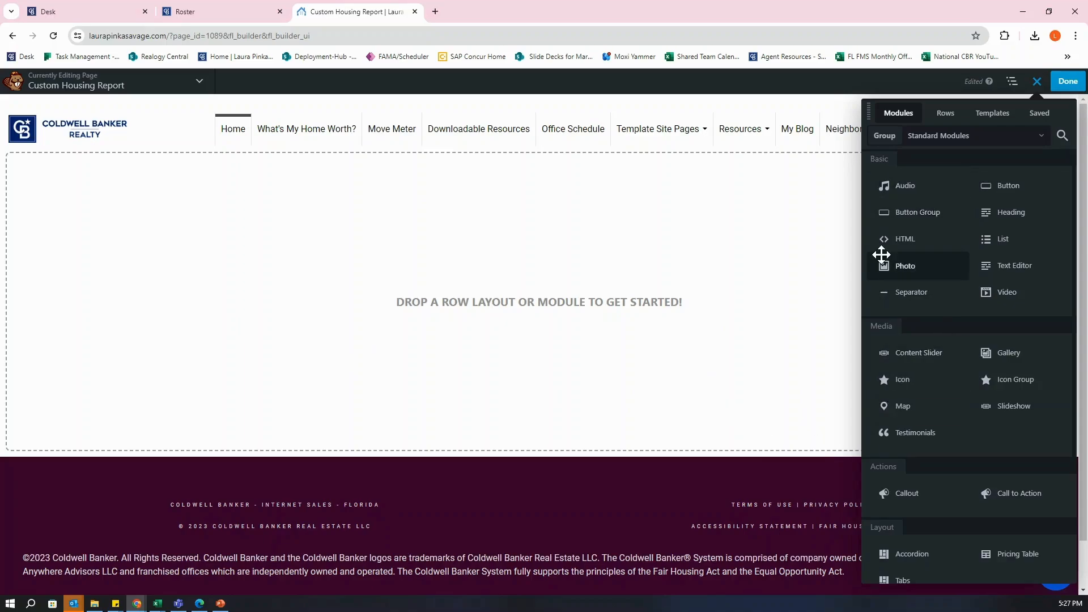
click(1037, 85)
click(1037, 86)
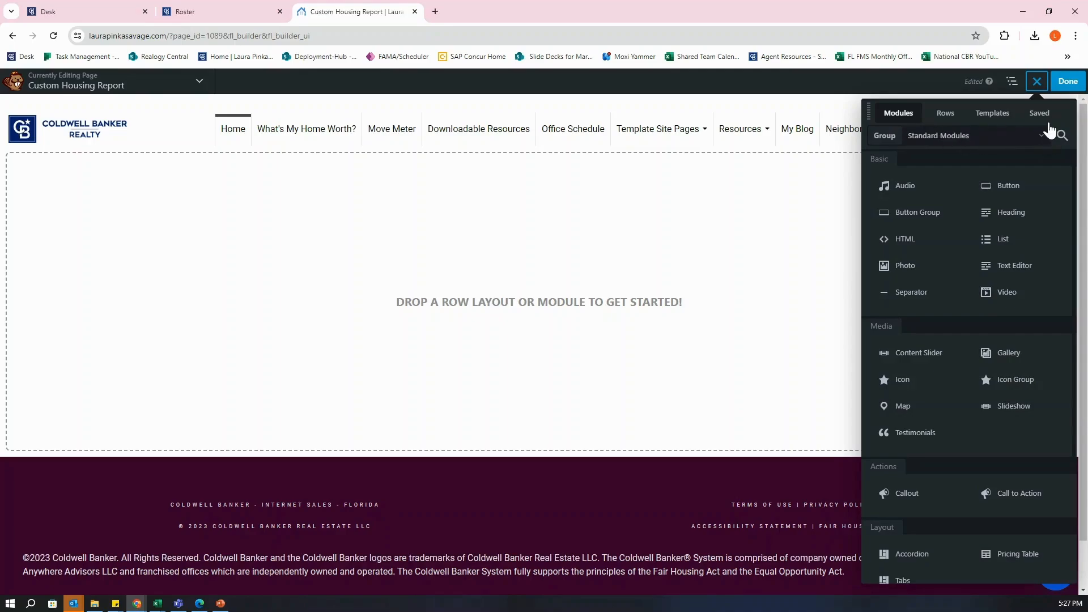
- Browse the MoxiWorks page templates and switch the template group to Brand Templates
click(993, 117)
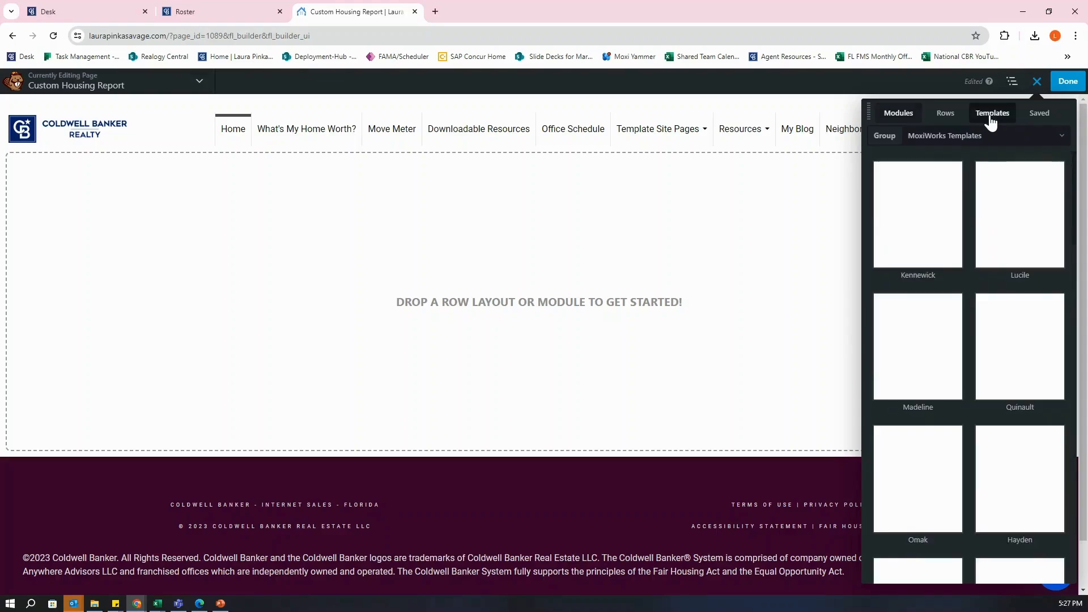
scroll(980, 181, down, 10)
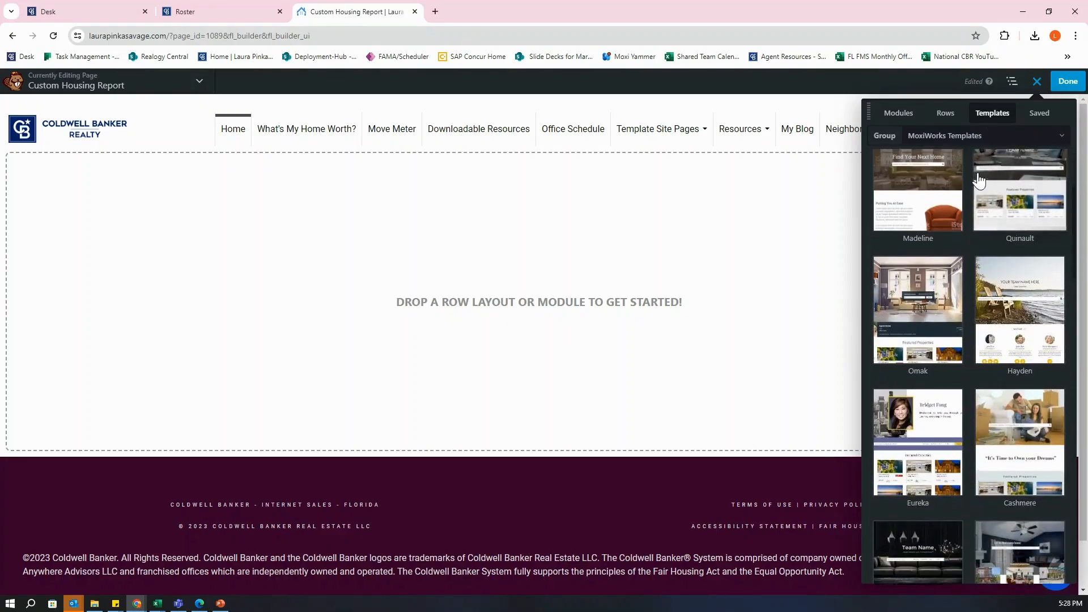
scroll(967, 193, down, 5)
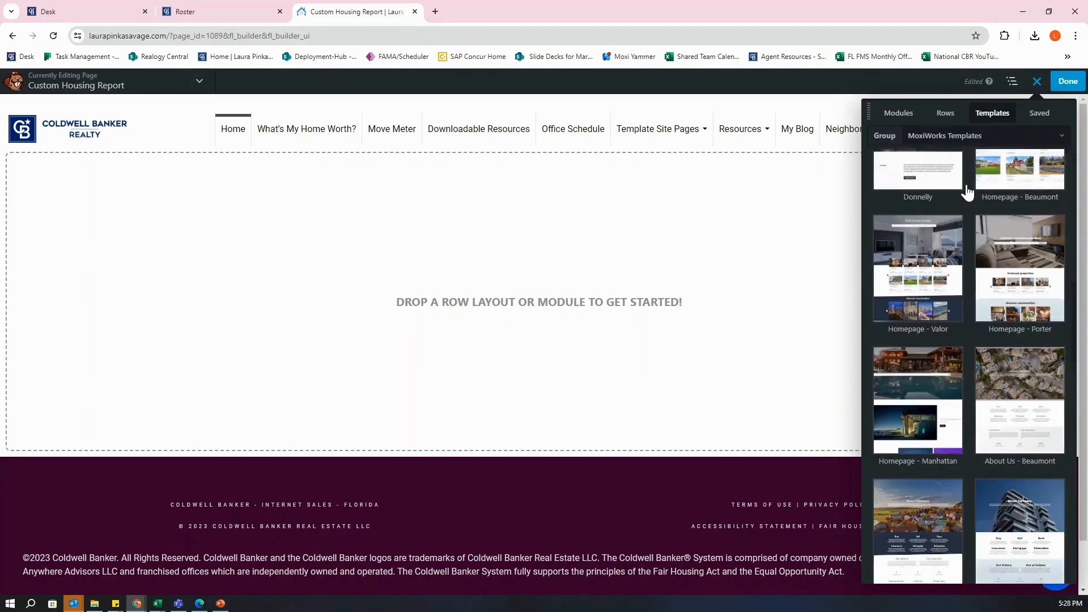
scroll(968, 195, up, 5)
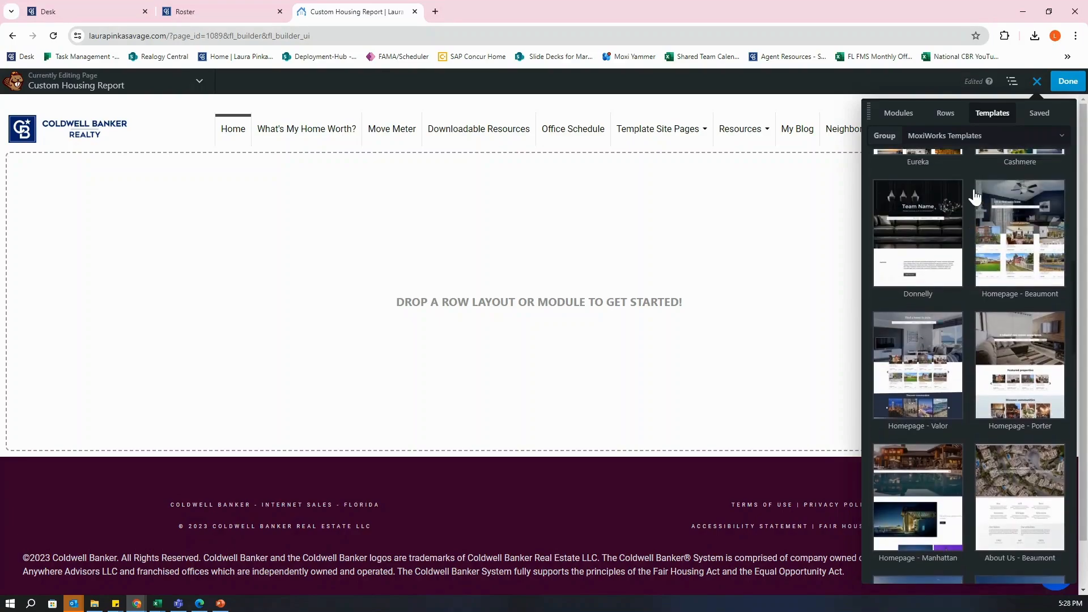
click(1012, 142)
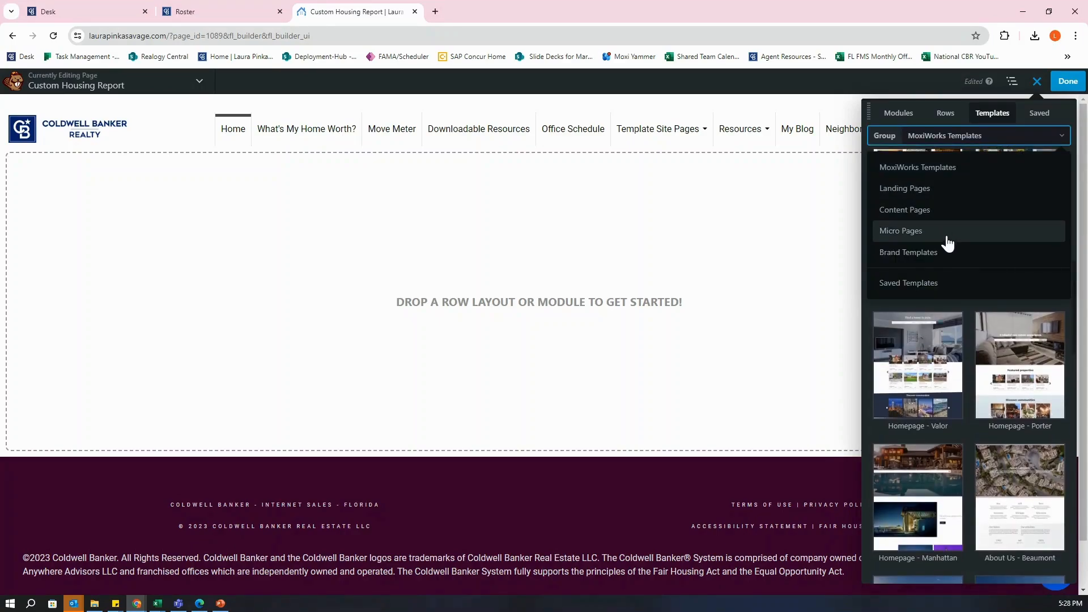
click(916, 254)
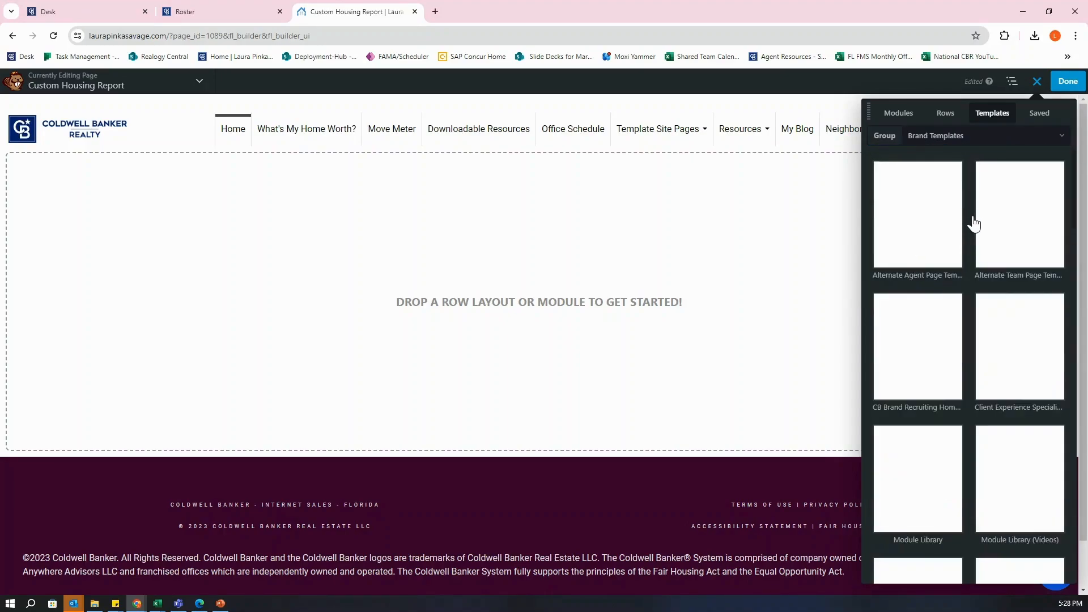
- Apply the Selling Your Home brand template whose thumbnail shows people in front of a house, beside Seller's Assurance
scroll(974, 224, down, 2)
scroll(976, 187, down, 5)
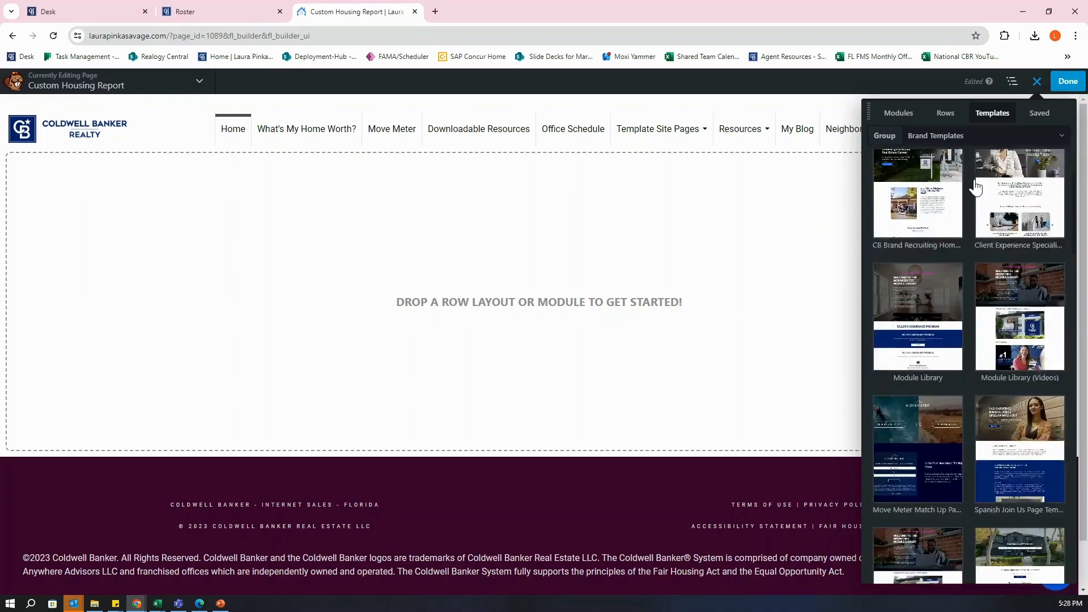
scroll(975, 188, down, 5)
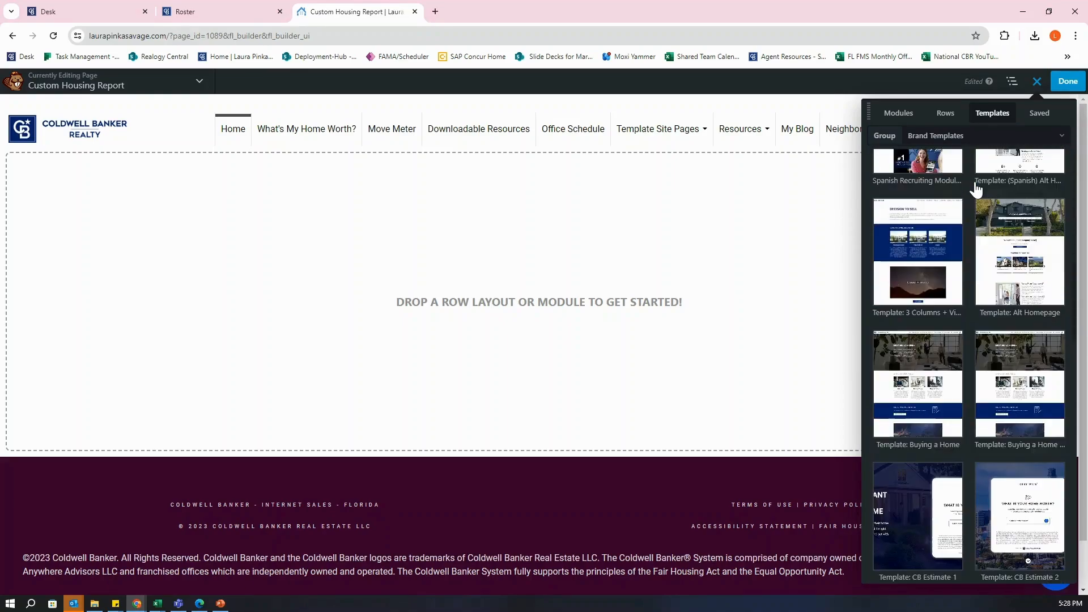
scroll(975, 189, down, 5)
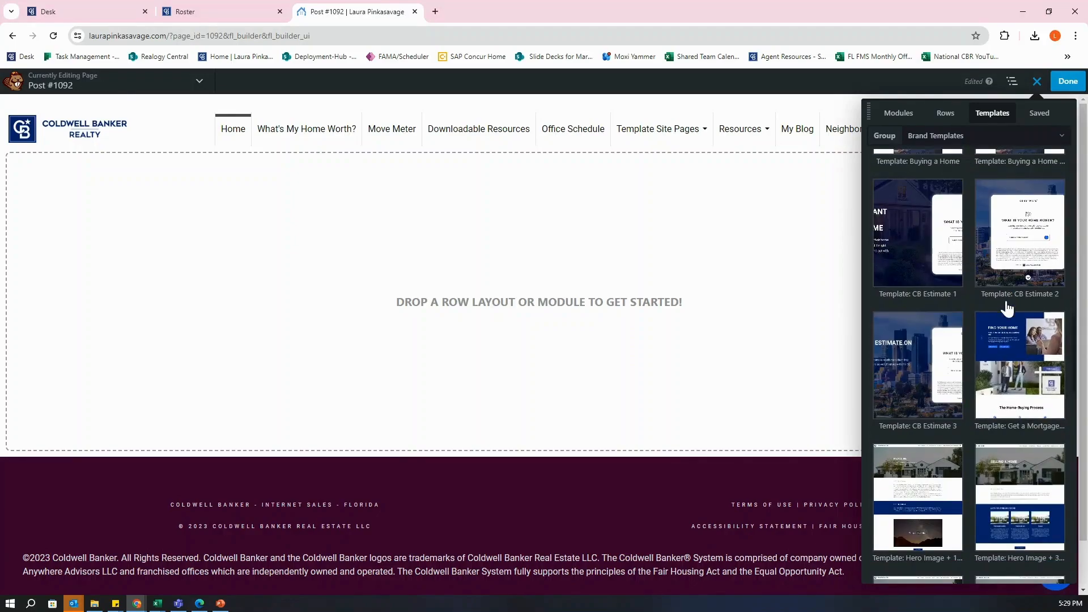
scroll(993, 300, down, 1)
scroll(993, 305, down, 6)
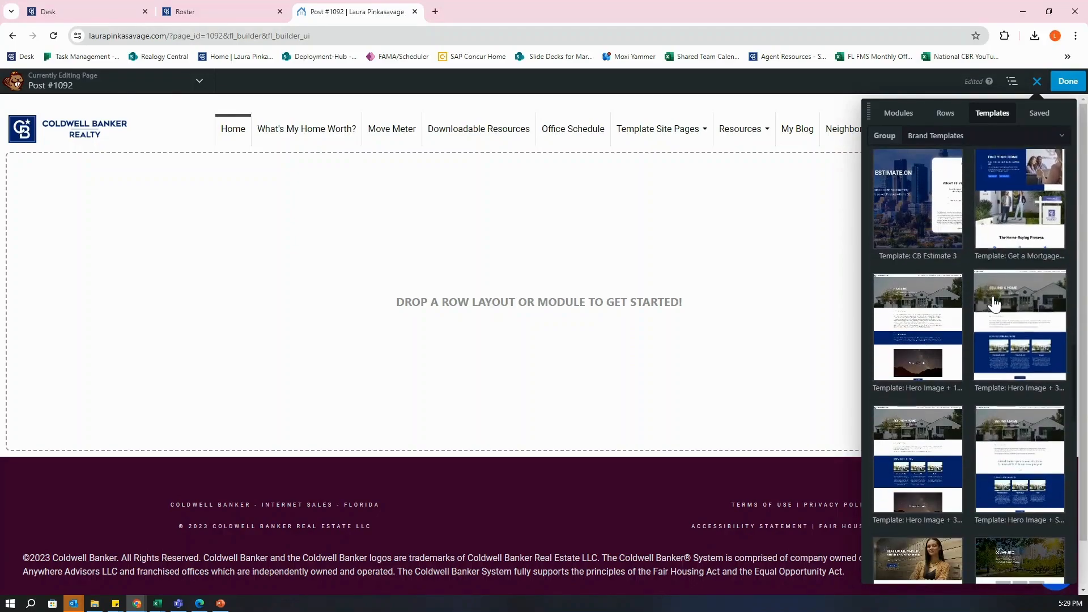
scroll(994, 303, down, 7)
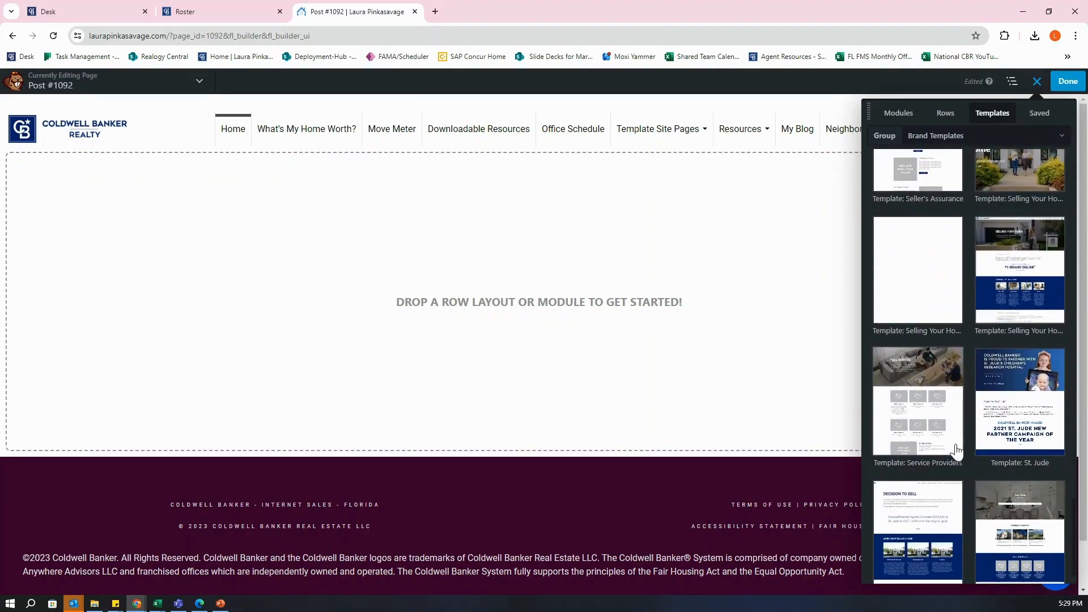
scroll(972, 447, down, 2)
scroll(966, 436, up, 2)
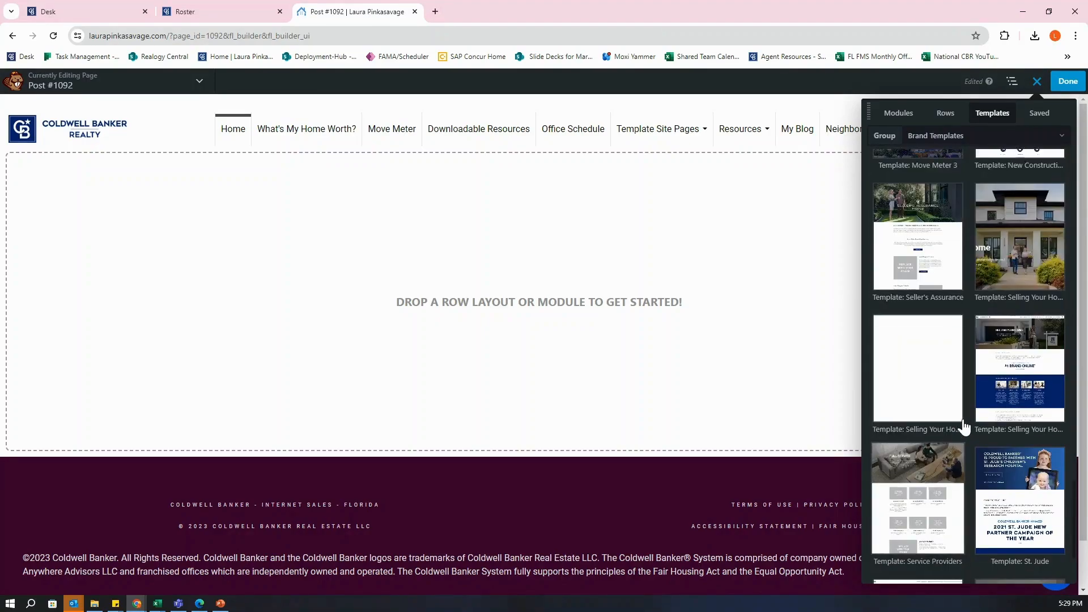
click(1017, 245)
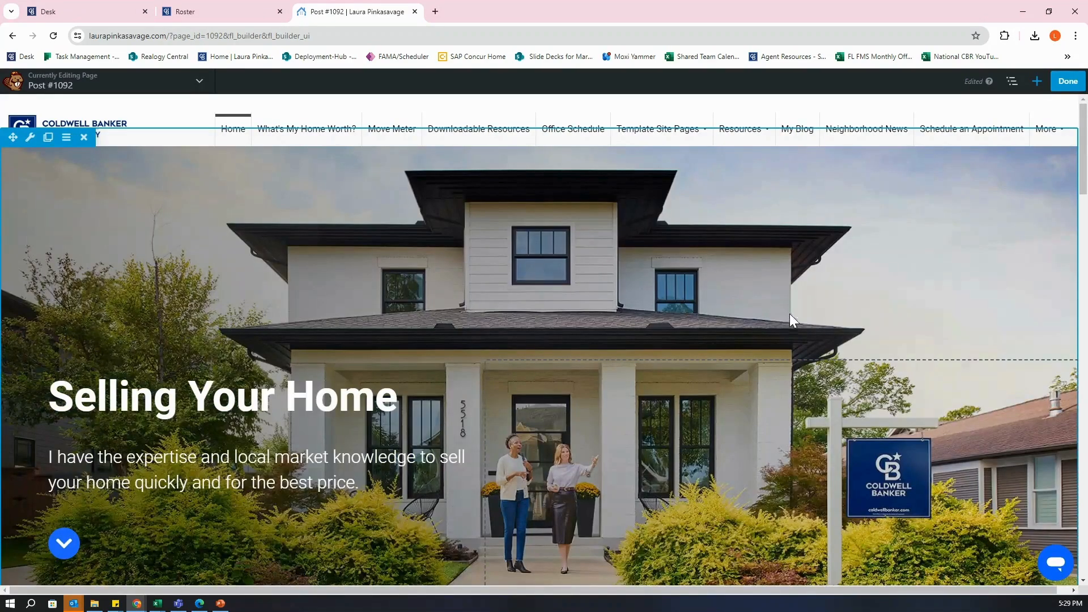
- Review the applied layout and replace the hero heading "Selling Your Home" with "Custom Market Report"
scroll(475, 264, down, 2)
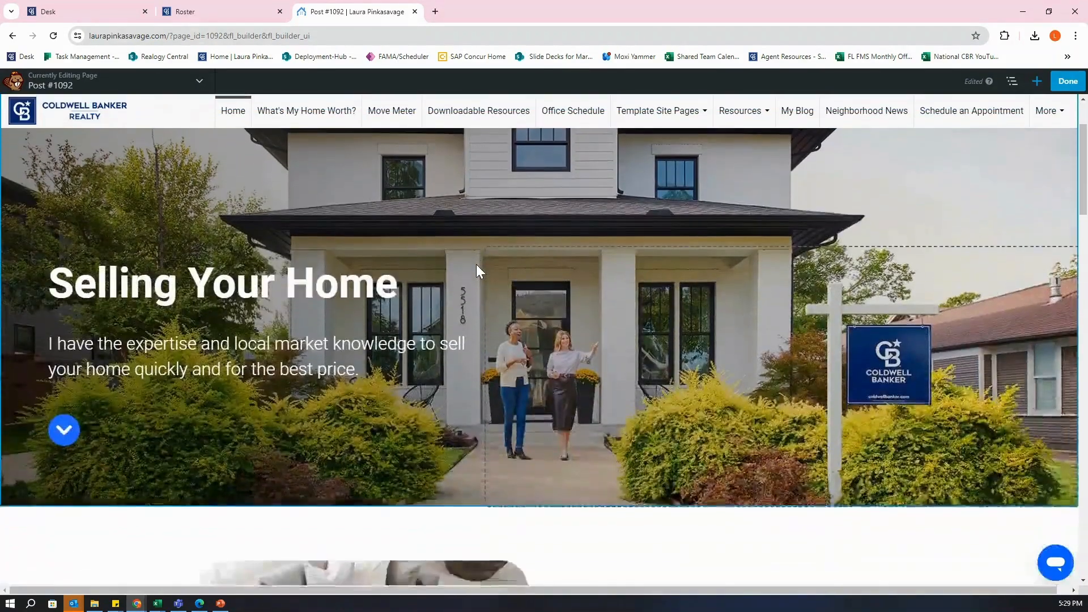
scroll(476, 267, down, 7)
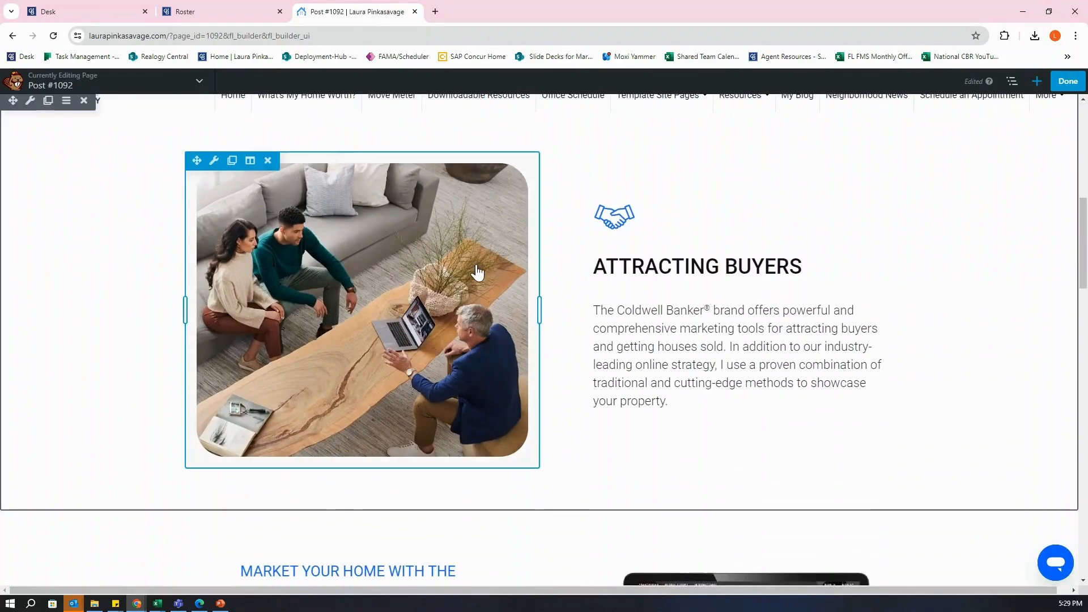
scroll(478, 273, down, 4)
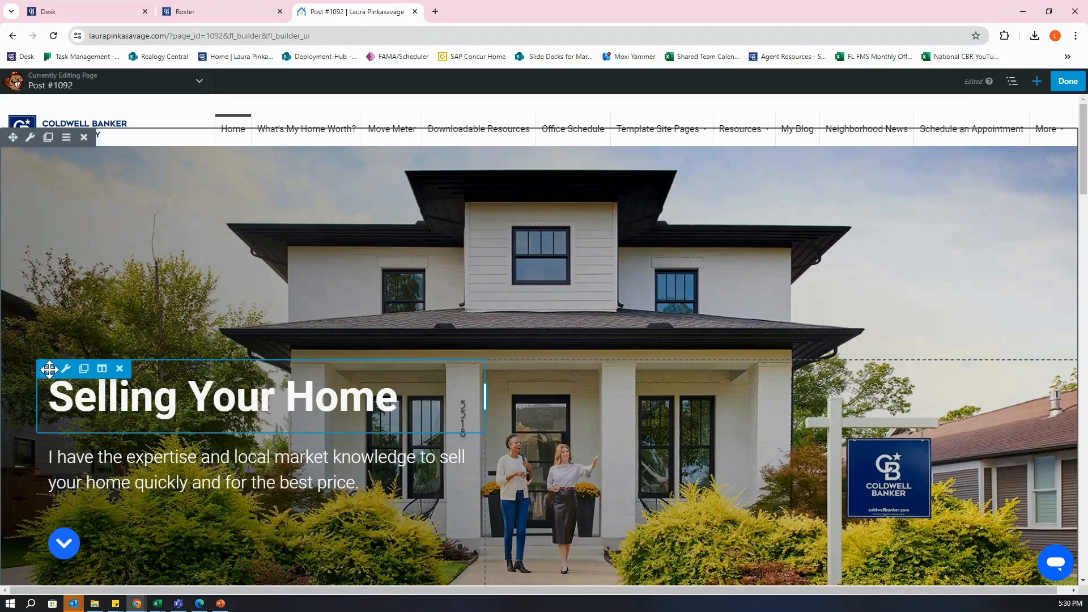
mouse_move(66, 374)
click(311, 417)
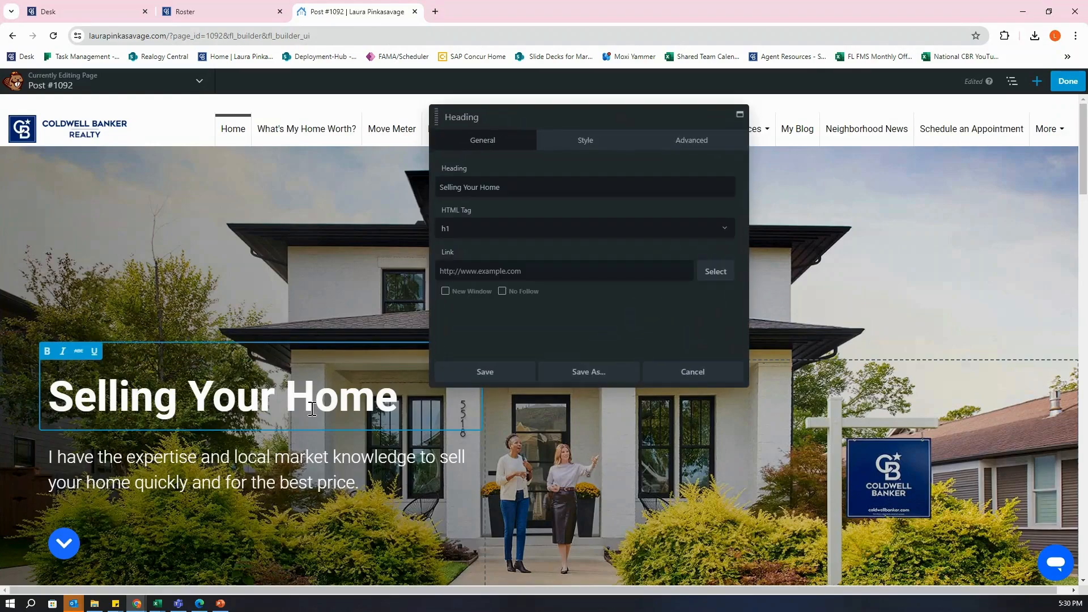
drag(518, 189, 417, 175)
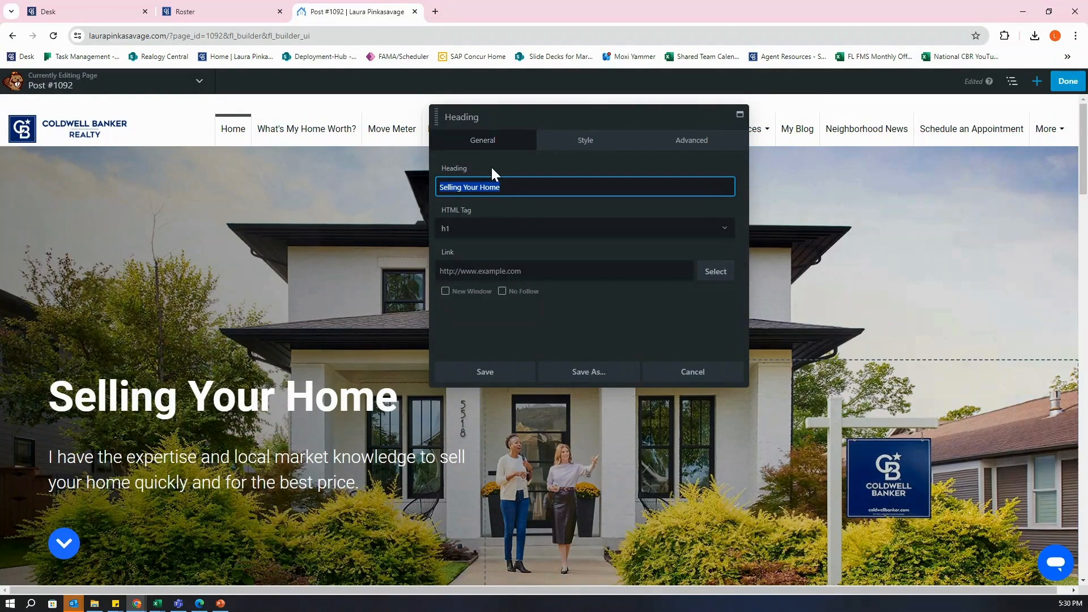
key(BackSpace)
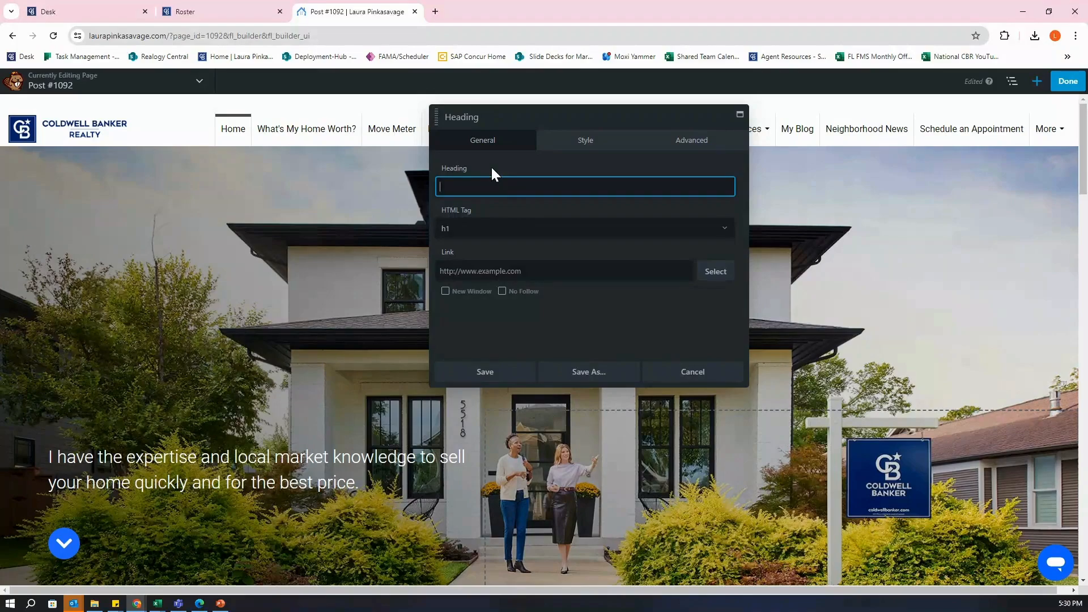
text(Custom Market Report)
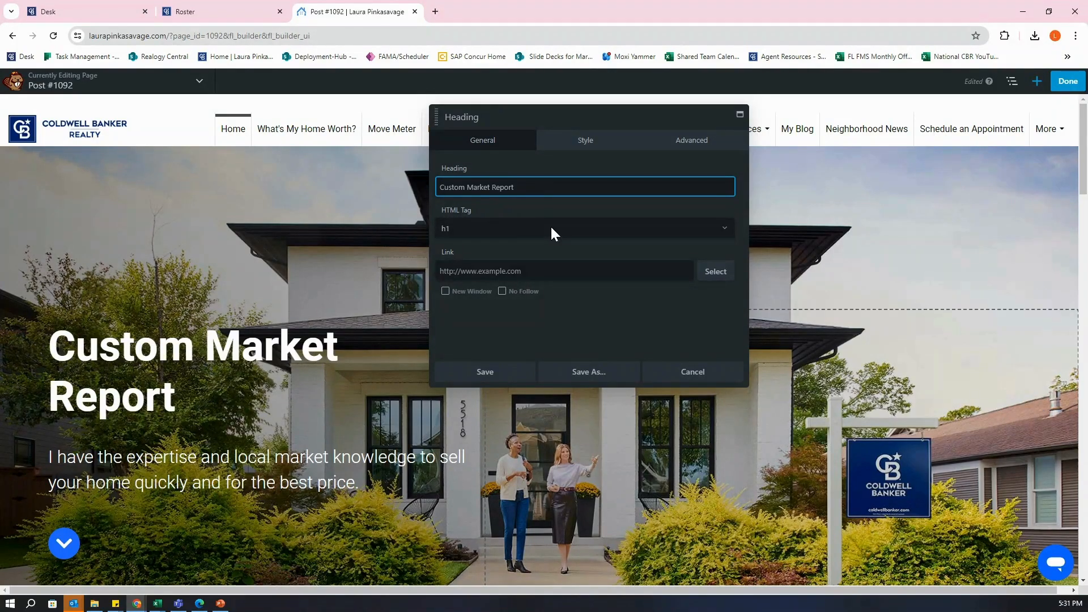
- Save the hero heading with the text "Custom Market Report"
click(534, 194)
drag(533, 194, 423, 188)
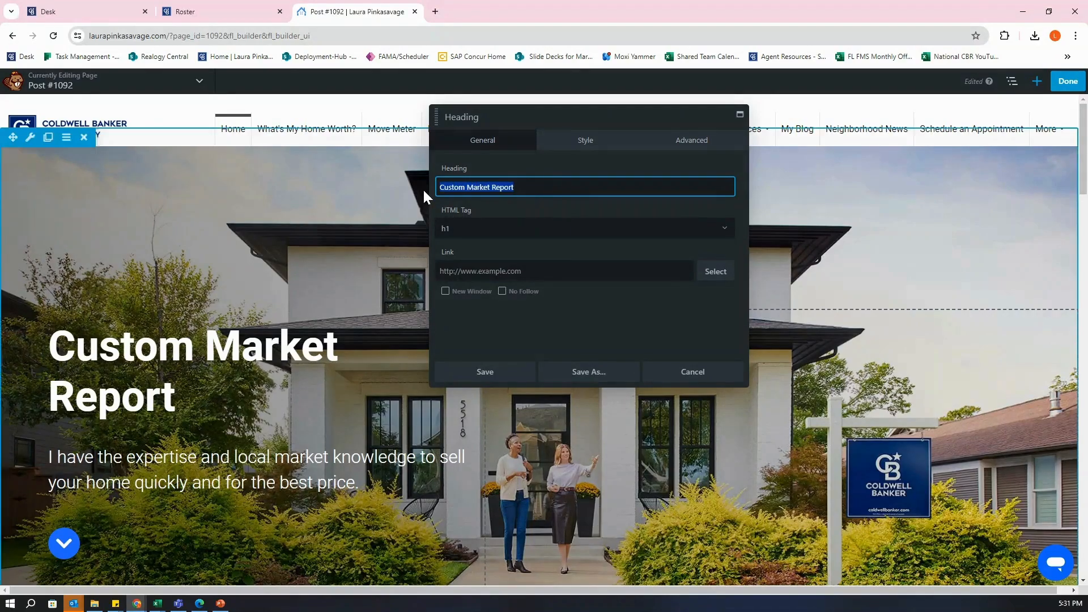
click(551, 187)
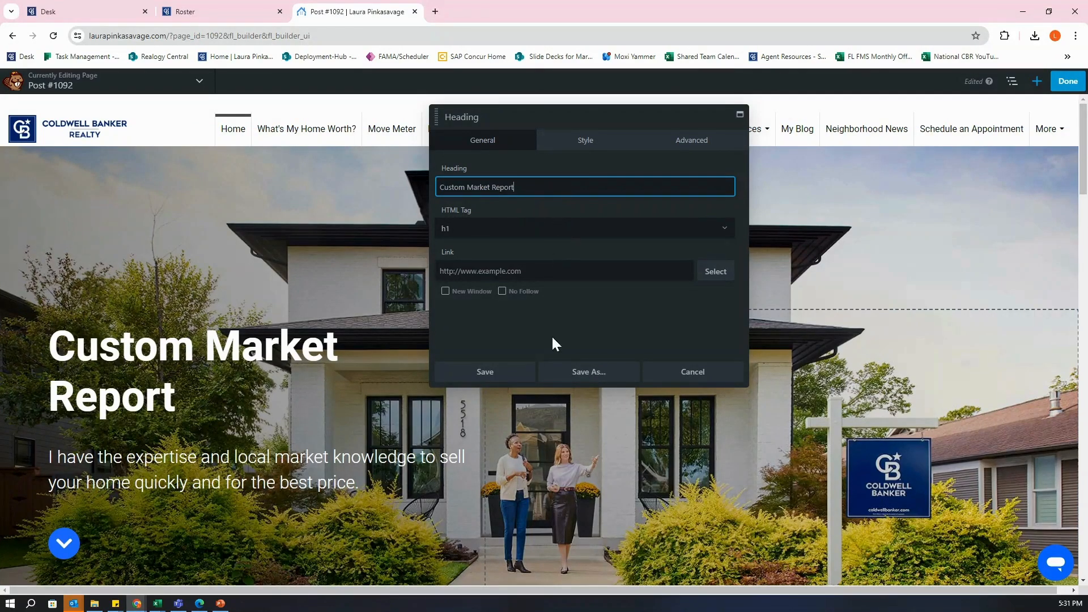
click(505, 377)
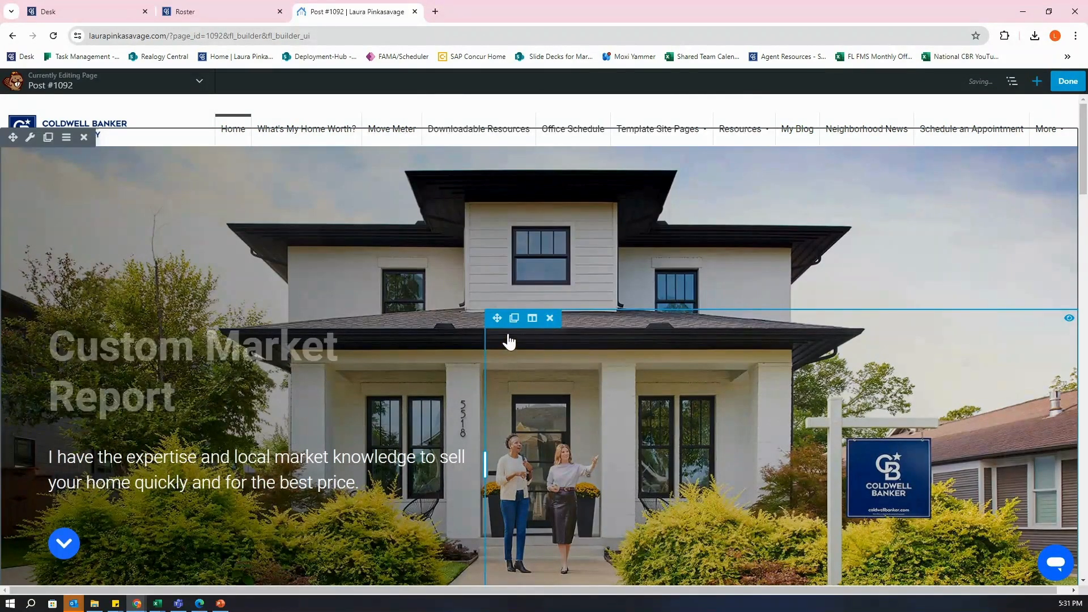
- Replace the hero subtitle with "The Real Estate Market is always on the move! Get a monthly market report directly in your inbox." and save
mouse_move(363, 485)
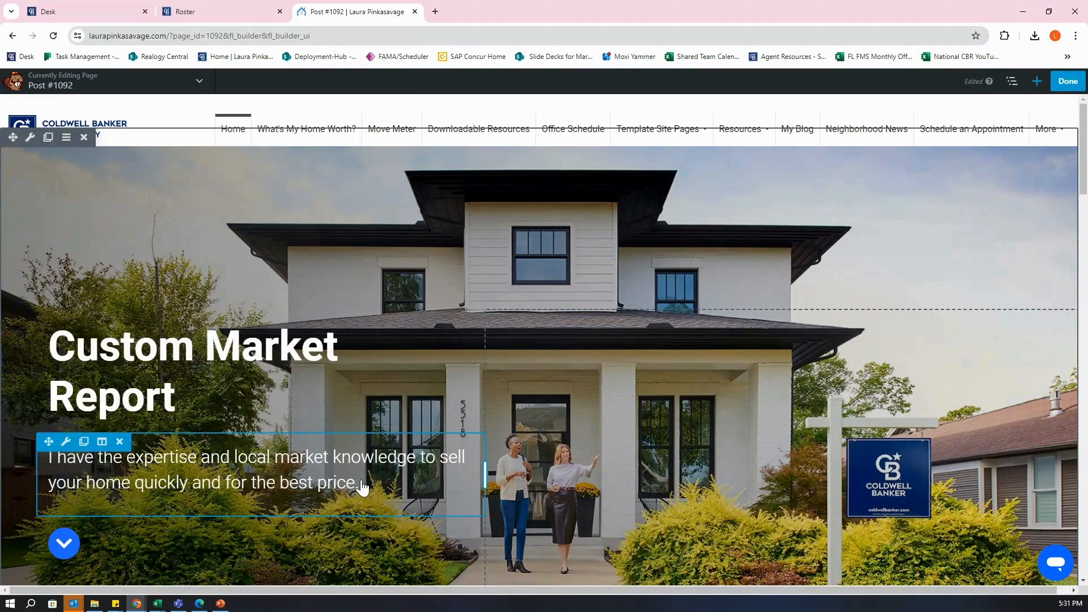
click(363, 486)
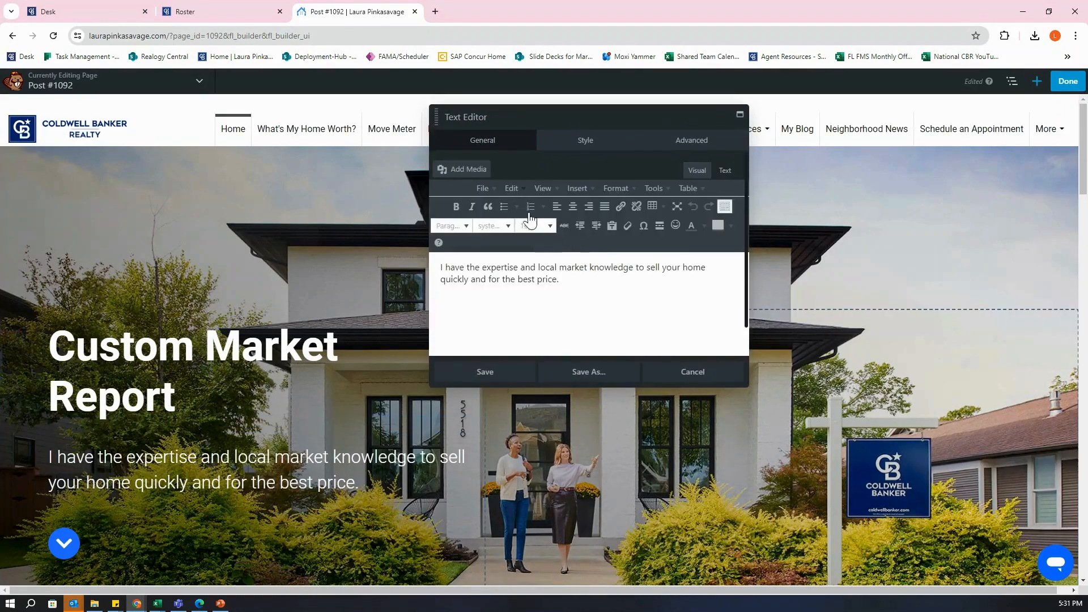
drag(561, 280, 442, 266)
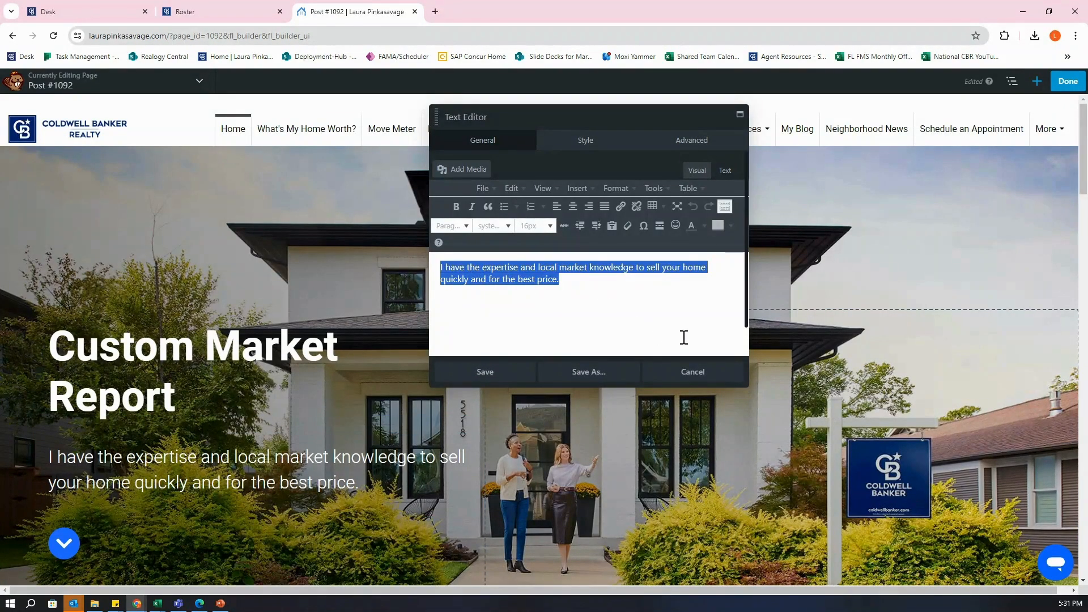
key(BackSpace)
text(The Real Estate Market is always on the move! Get a monthly market report directly in your inbox.)
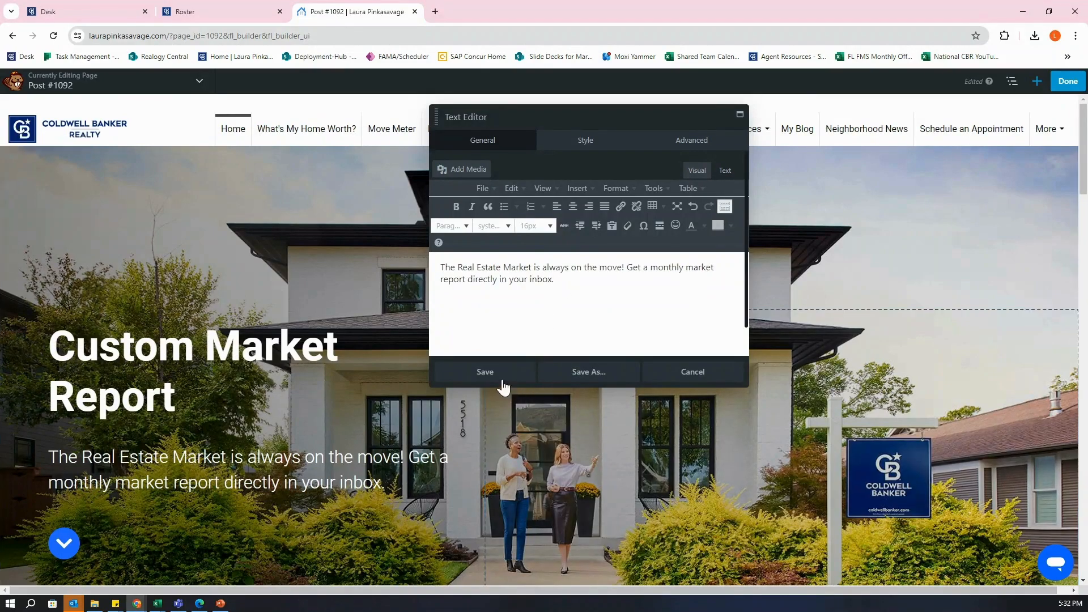
click(499, 379)
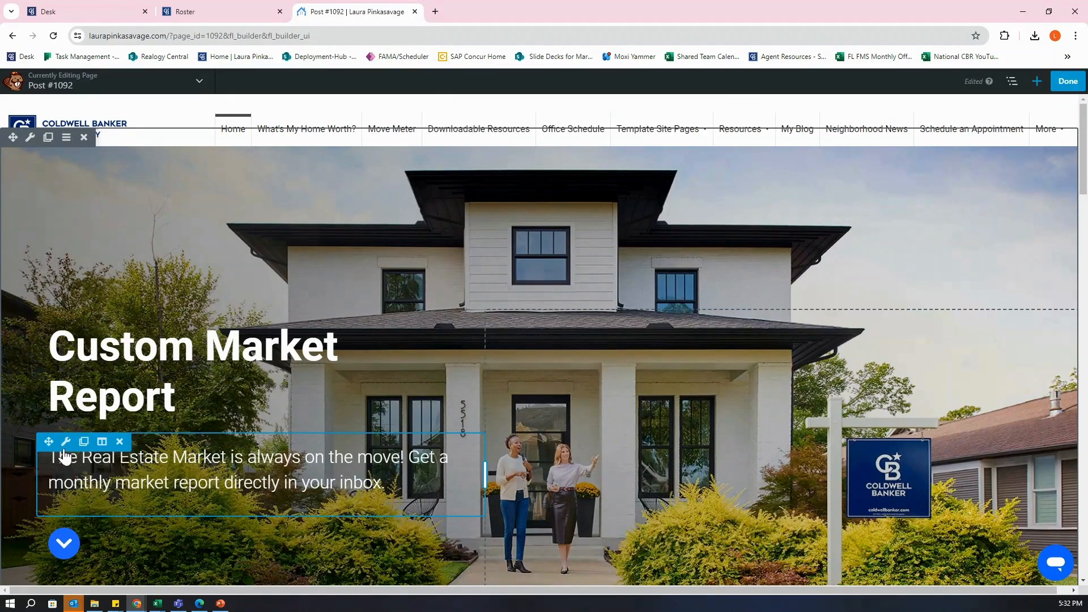
- Check the color and typography style options of the hero subtitle text and close its settings
click(64, 451)
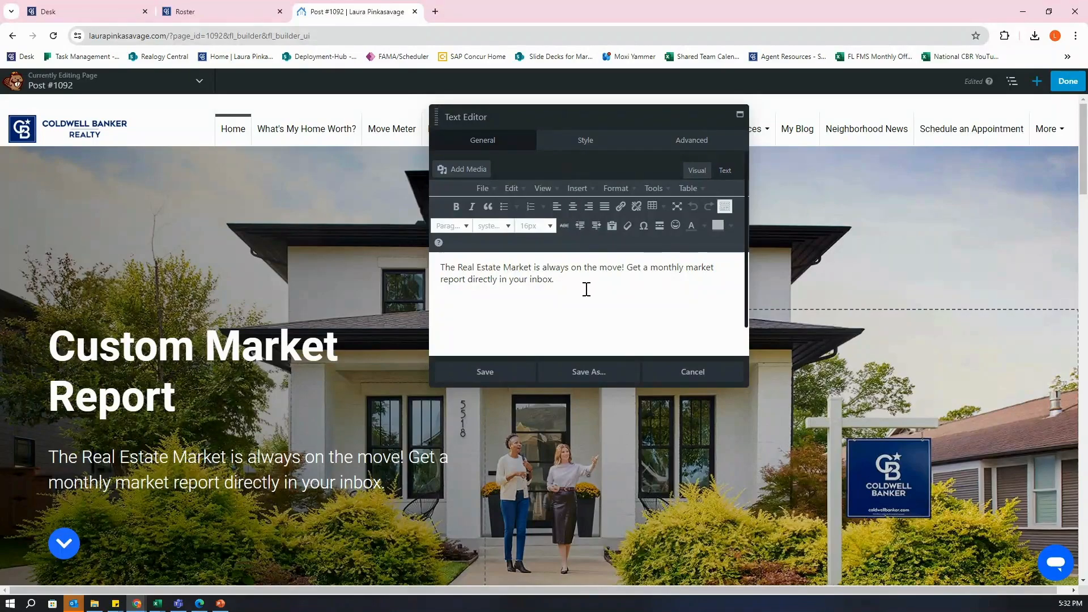
click(575, 146)
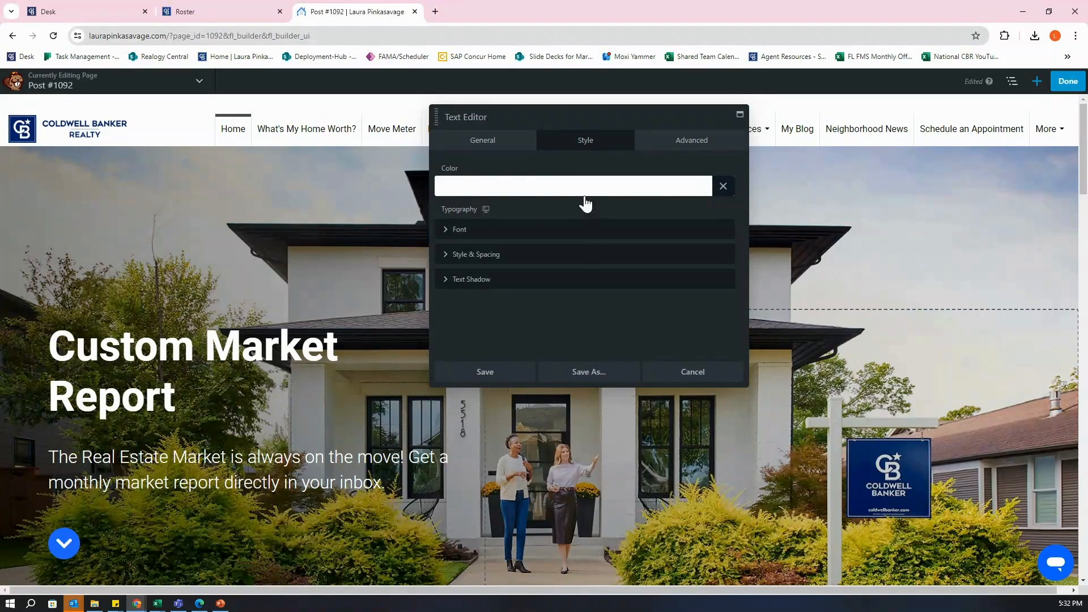
click(508, 373)
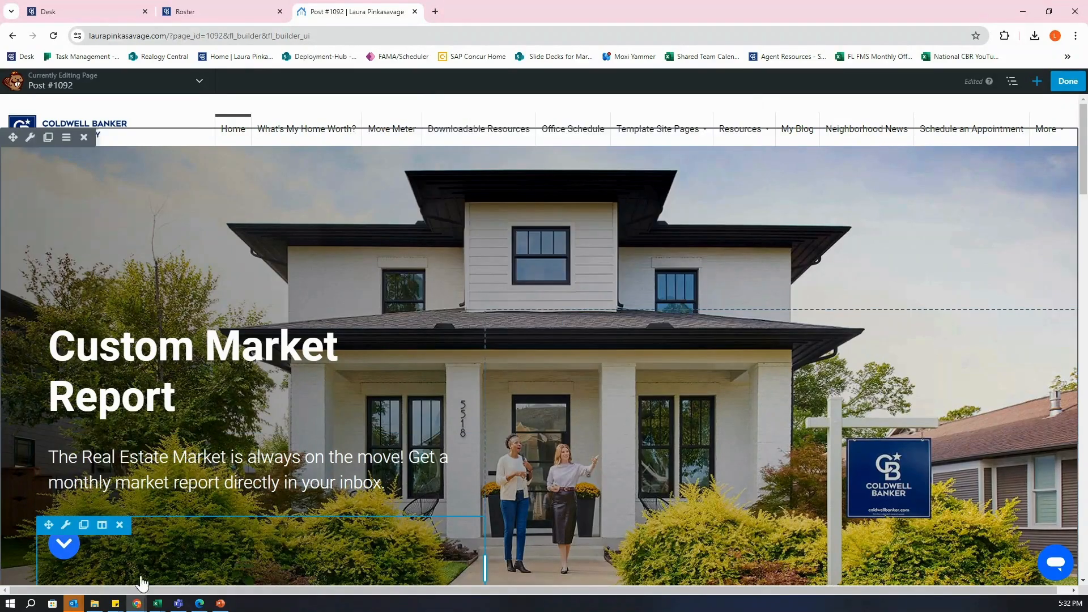
- Delete the "#1 Most Visited Real Estate Brand Online" row below Attracting Buyers and confirm the removal
scroll(406, 312, down, 1)
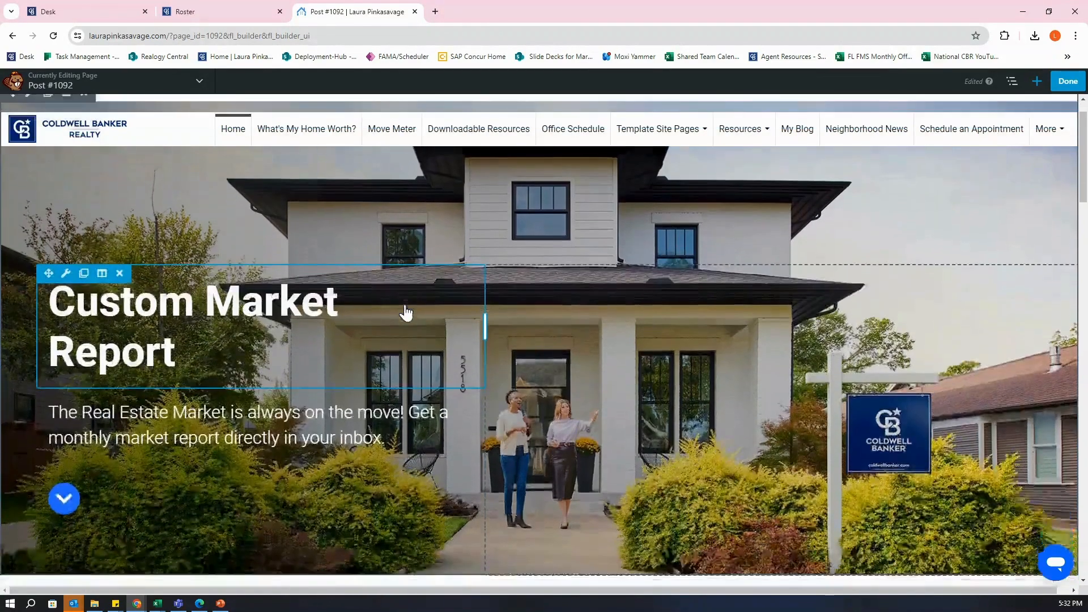
scroll(406, 312, down, 10)
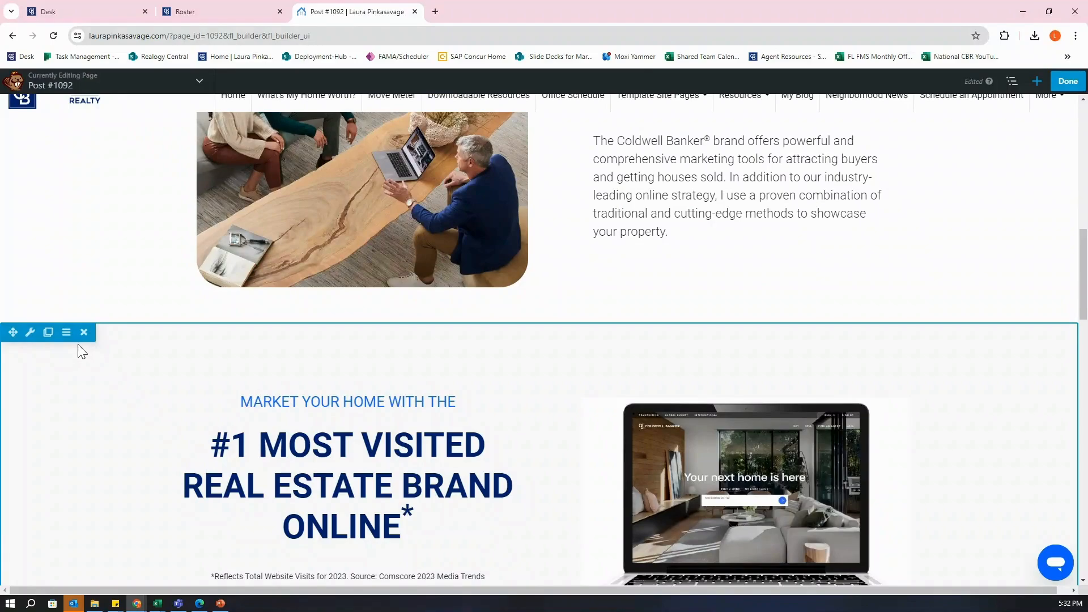
mouse_move(30, 338)
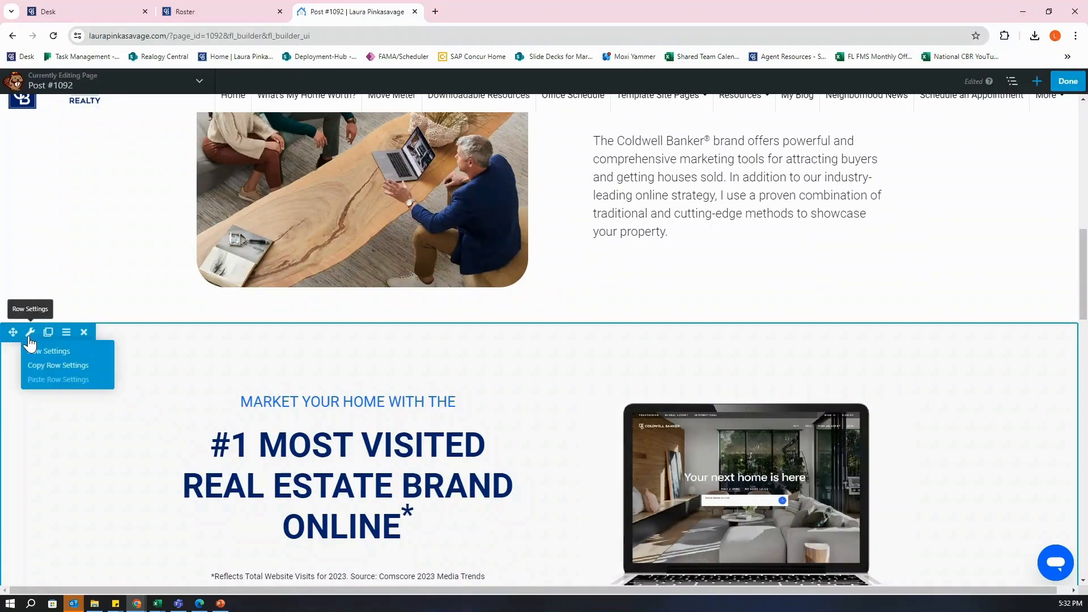
click(84, 334)
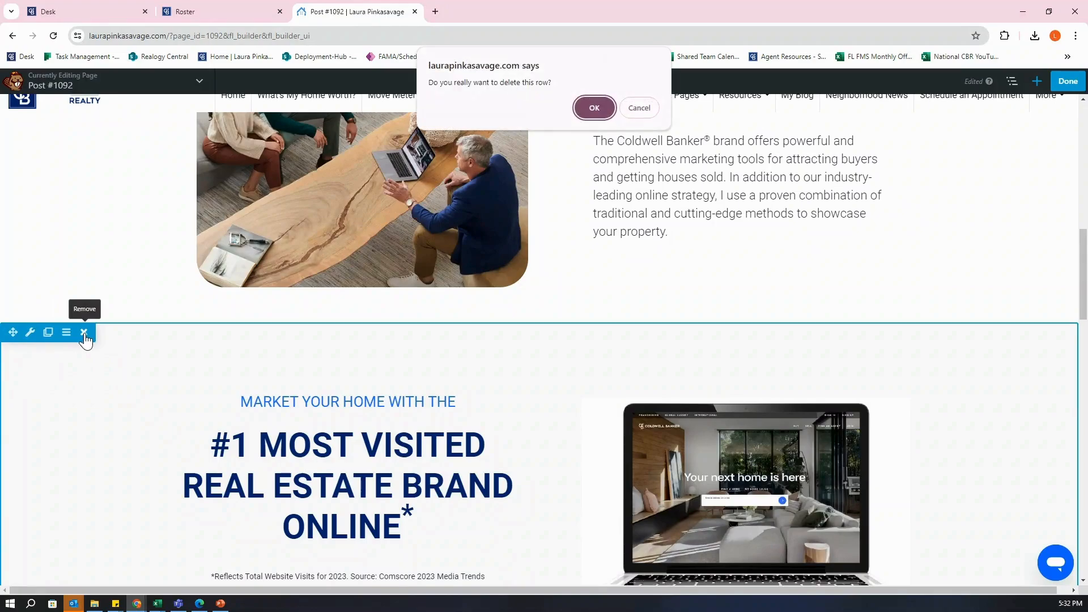
click(587, 116)
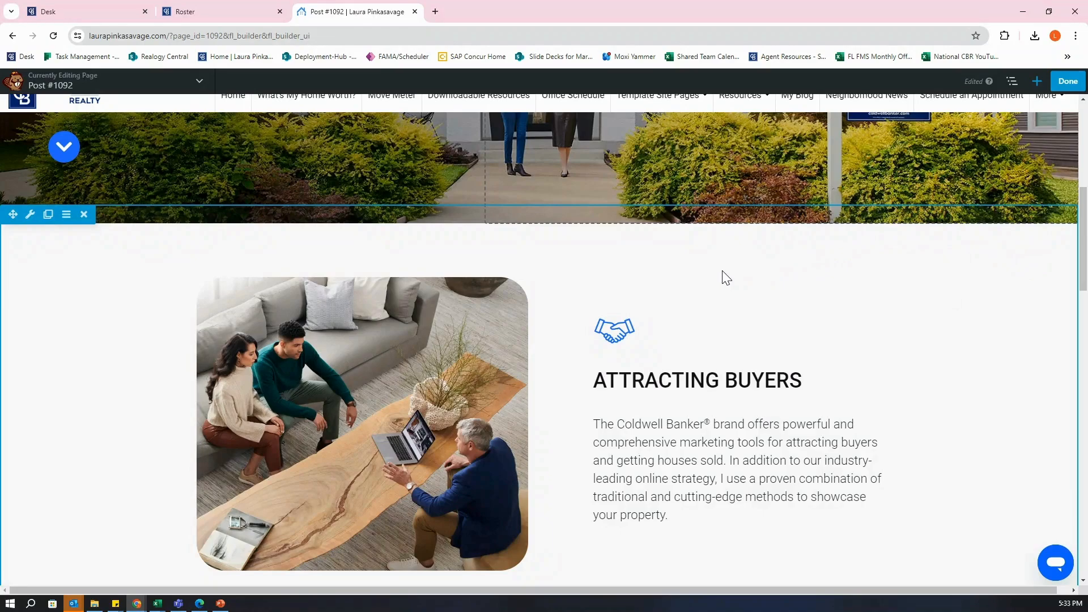
- Insert the Contact Me Module from the Widgets group between the hero banner and the Attracting Buyers row
click(1037, 82)
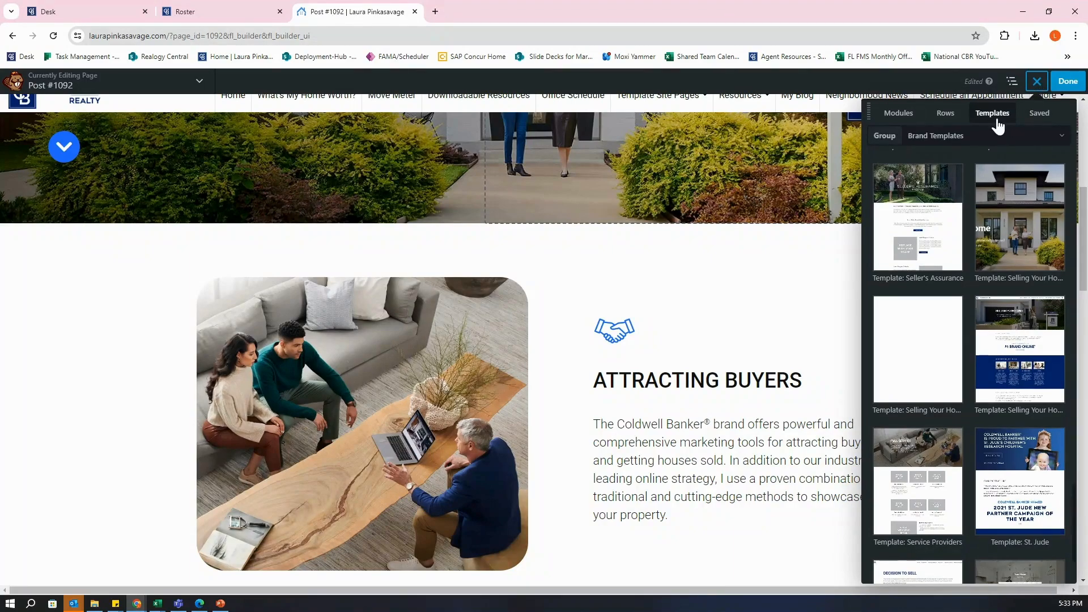
click(899, 121)
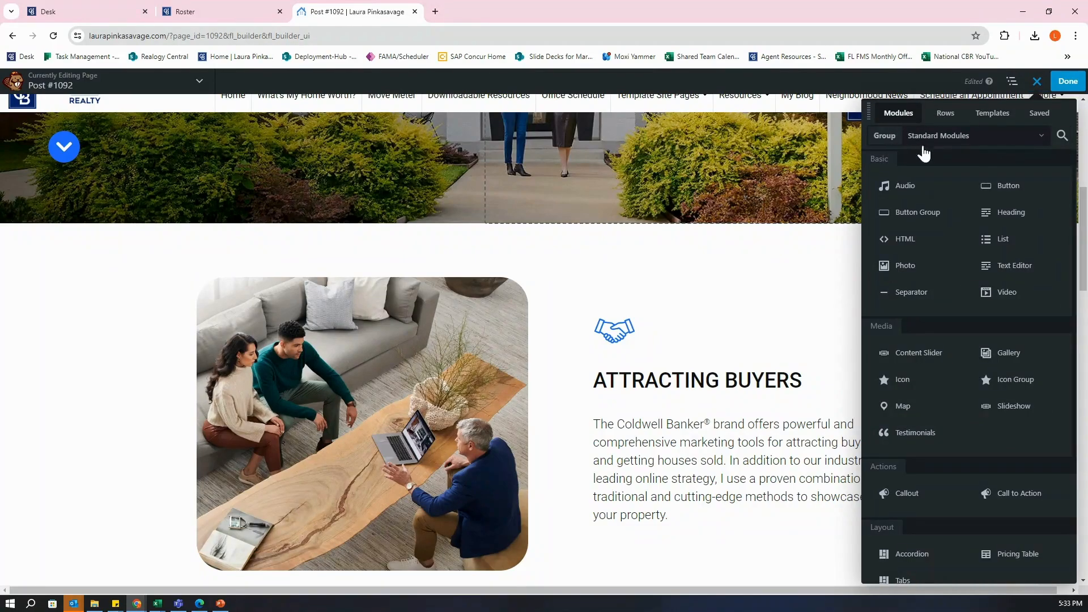
click(1015, 145)
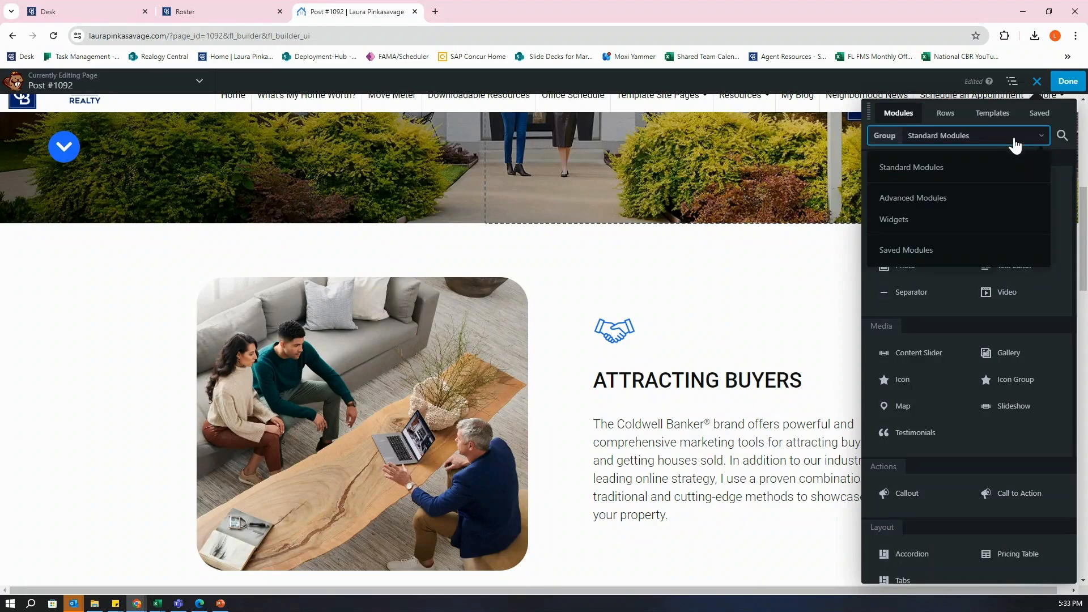
click(907, 227)
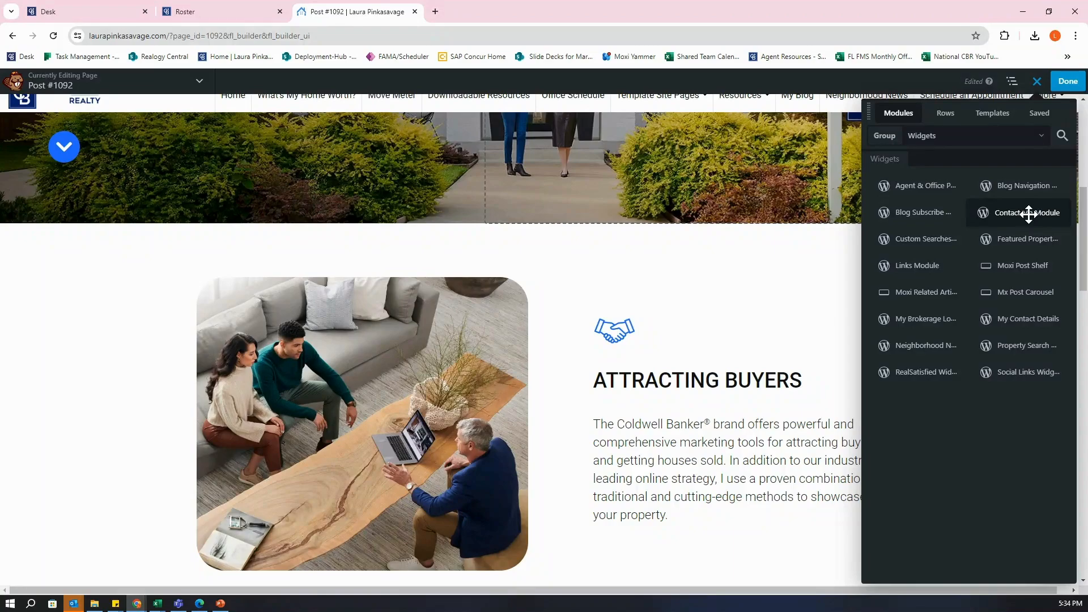
drag(1016, 213, 544, 251)
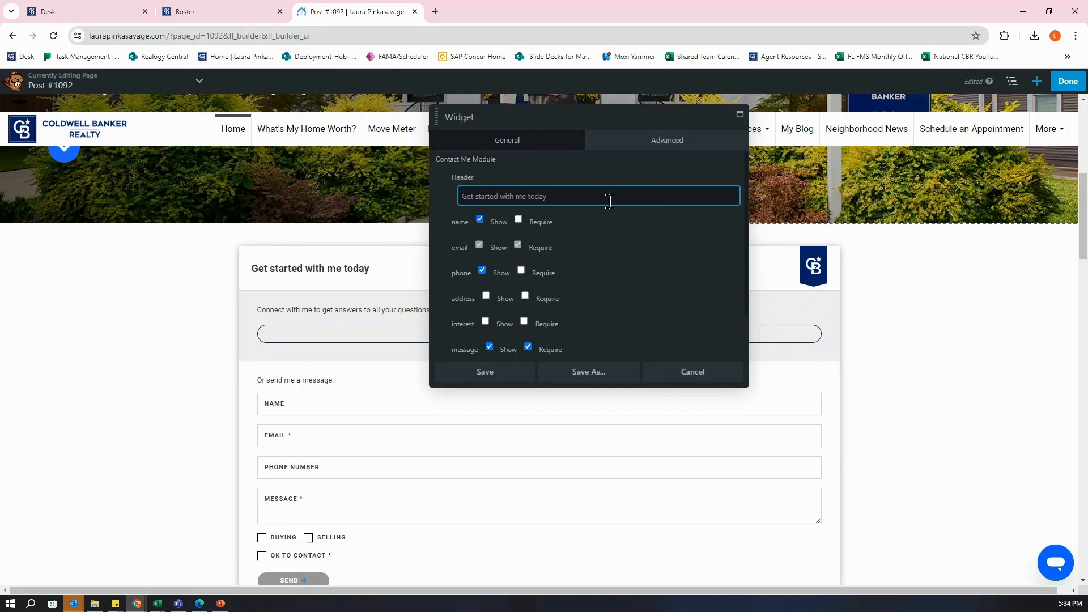
- Make name and phone required in the contact form, show and require address, keep message required and buy-sell shown, and save
scroll(612, 254, down, 1)
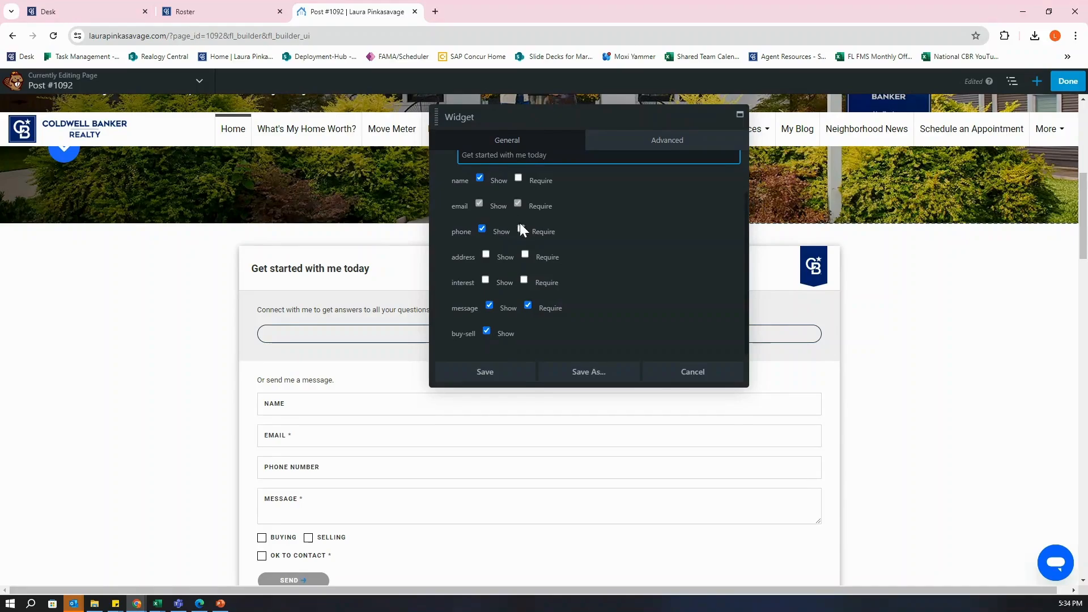
scroll(541, 221, up, 1)
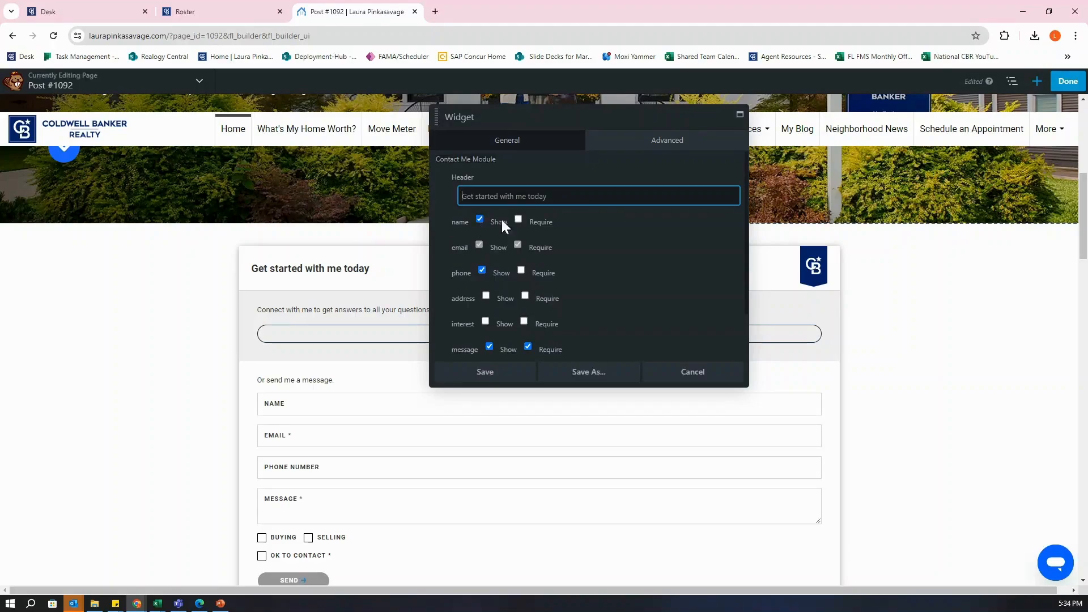
click(518, 220)
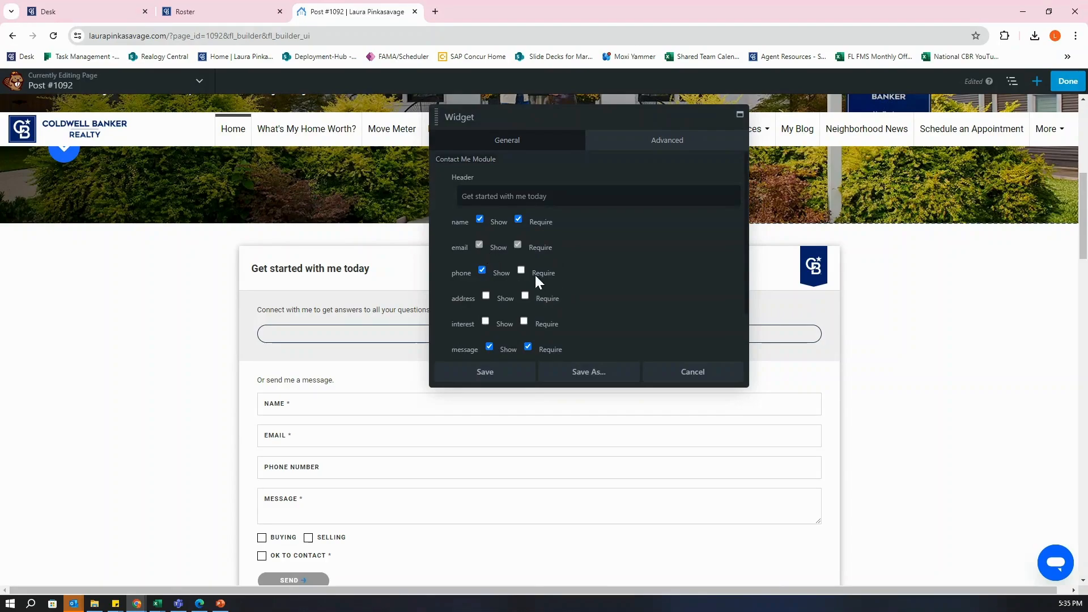
click(484, 296)
click(525, 297)
scroll(558, 291, down, 1)
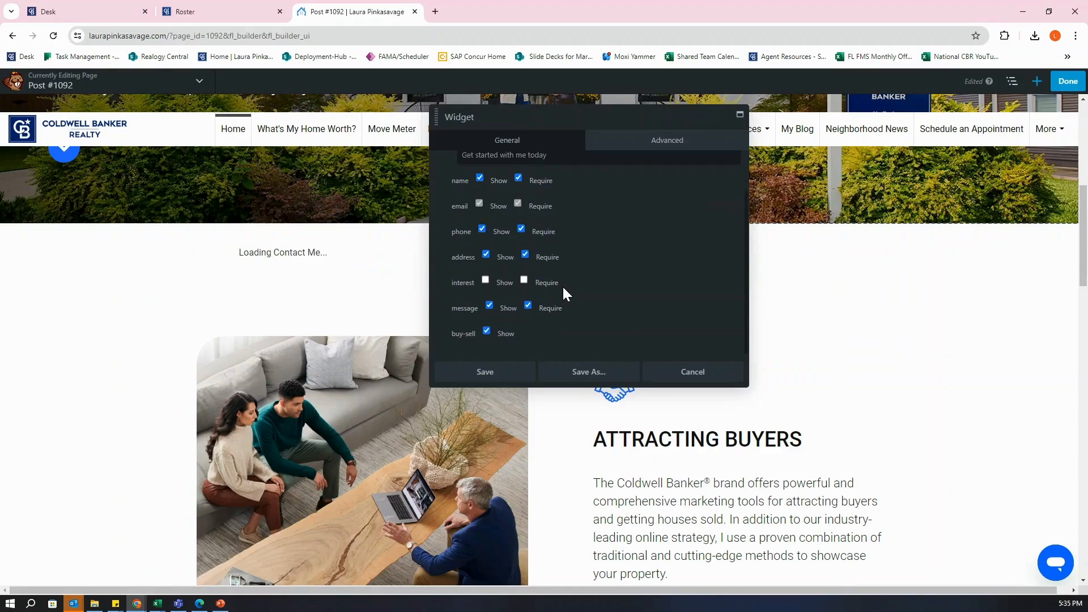
click(528, 305)
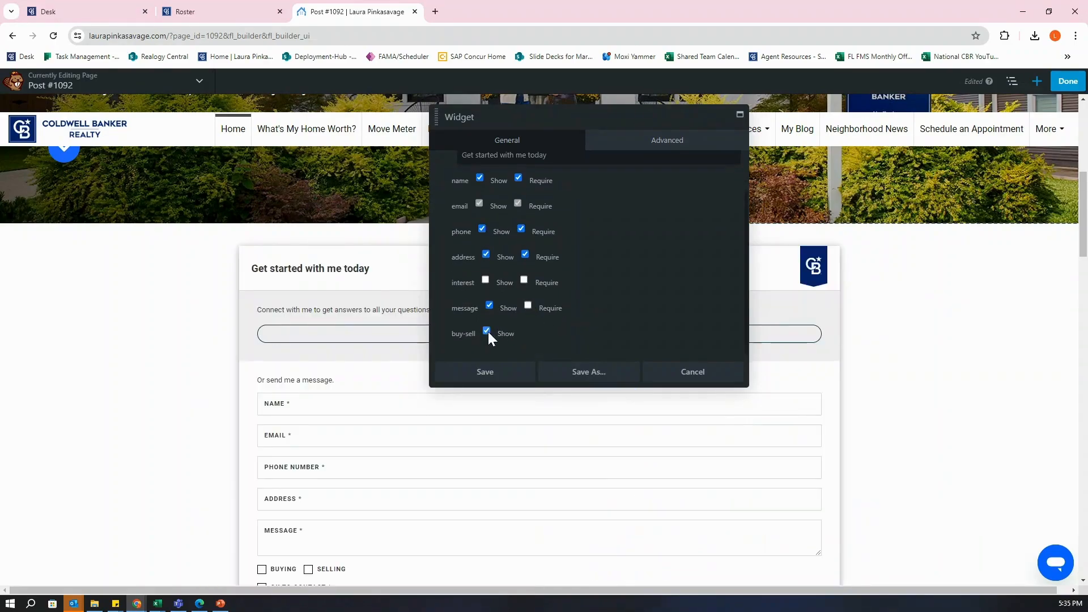
click(527, 304)
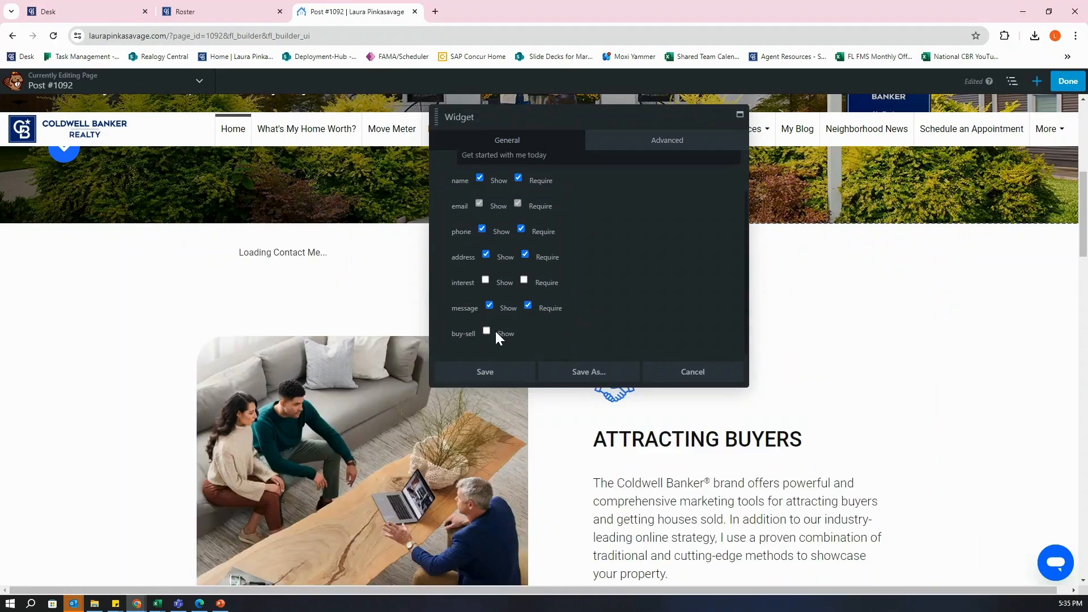
click(487, 330)
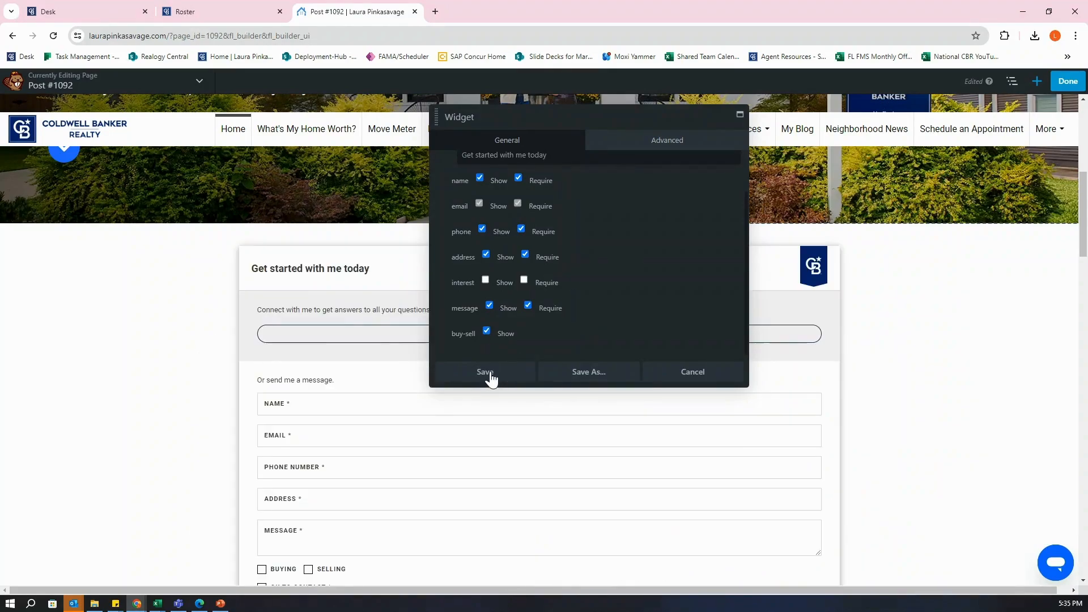
click(490, 373)
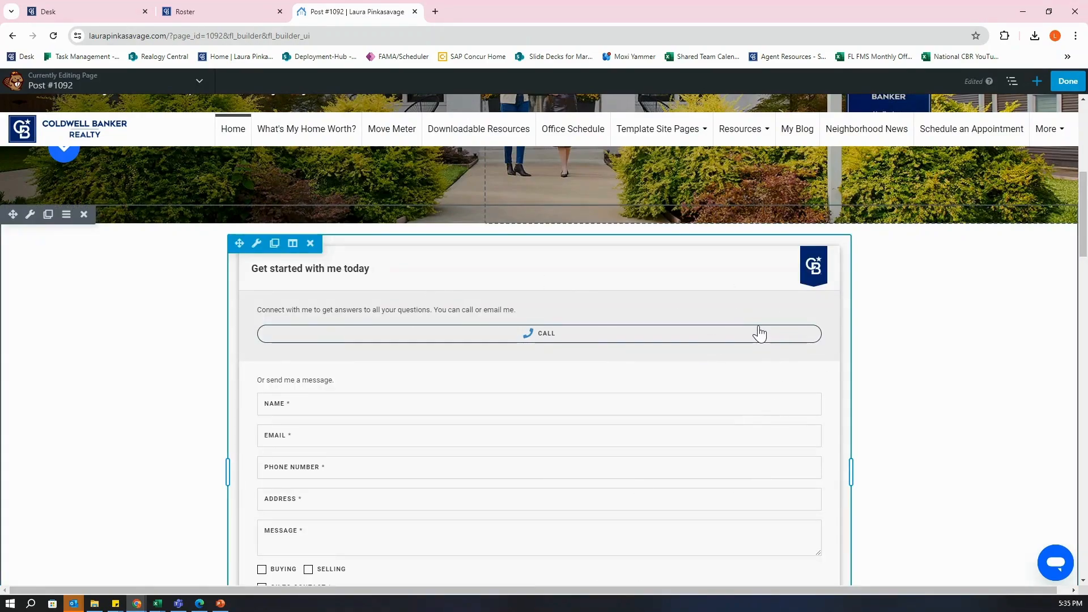
- Move the Attracting Buyers row above the contact form row and review the page layout
scroll(760, 334, down, 5)
drag(16, 429, 33, 356)
scroll(464, 363, down, 4)
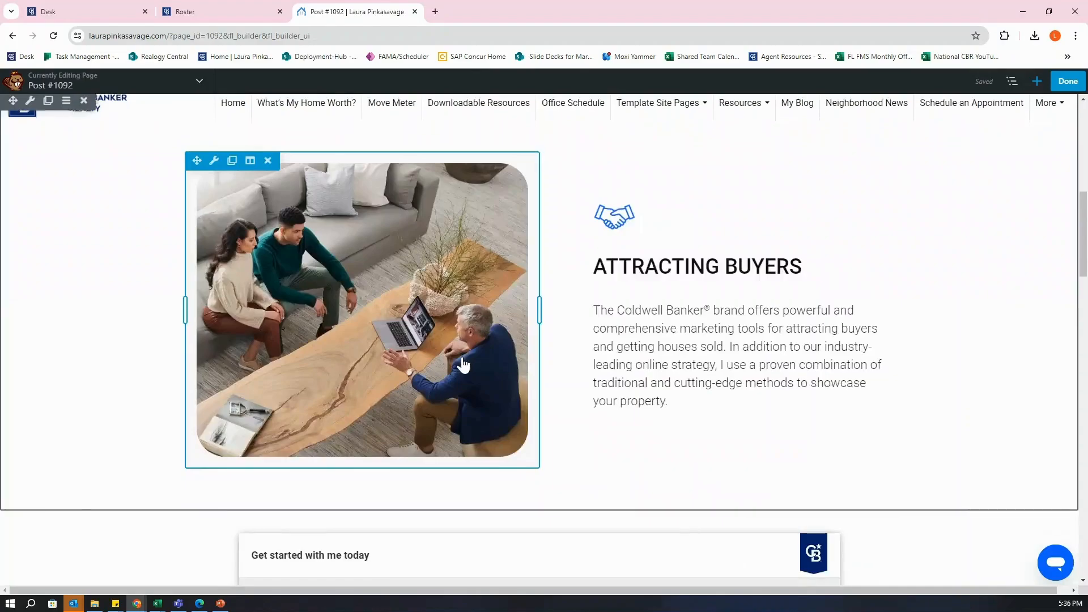
scroll(462, 364, down, 20)
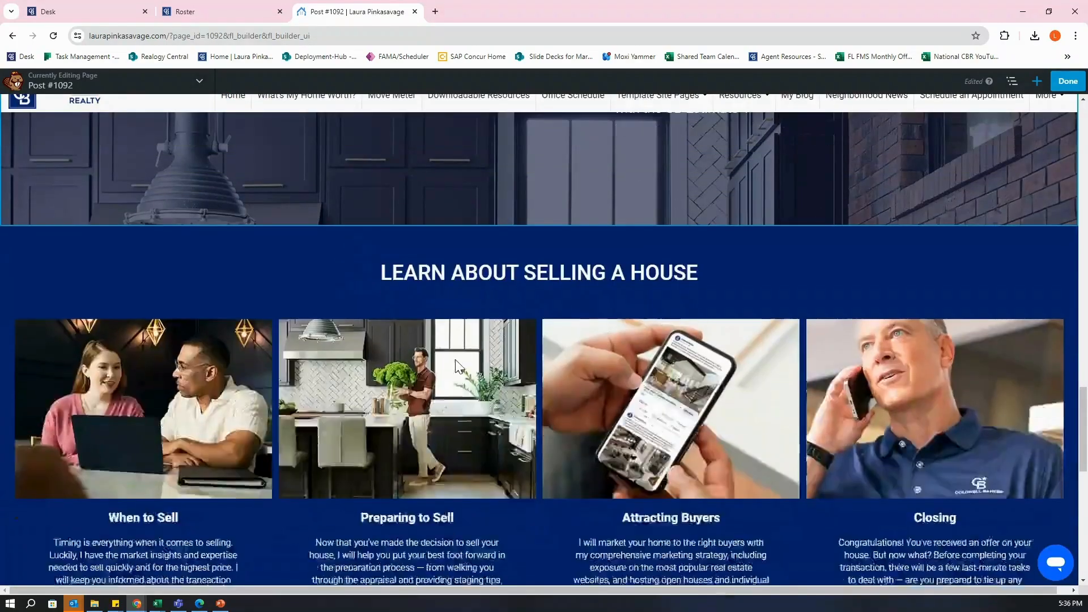
scroll(455, 362, up, 20)
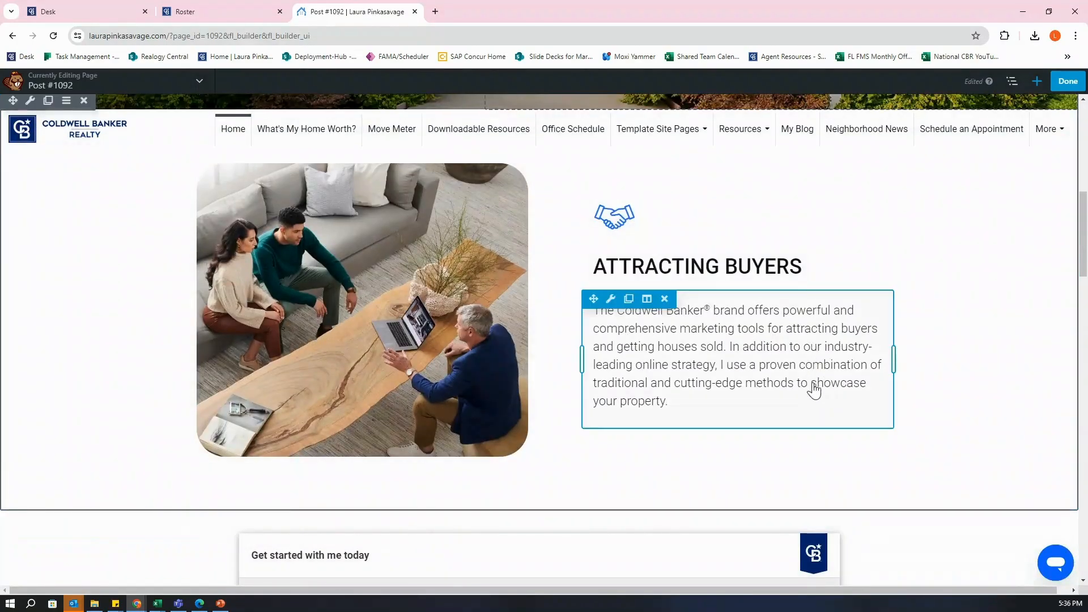
scroll(952, 334, down, 6)
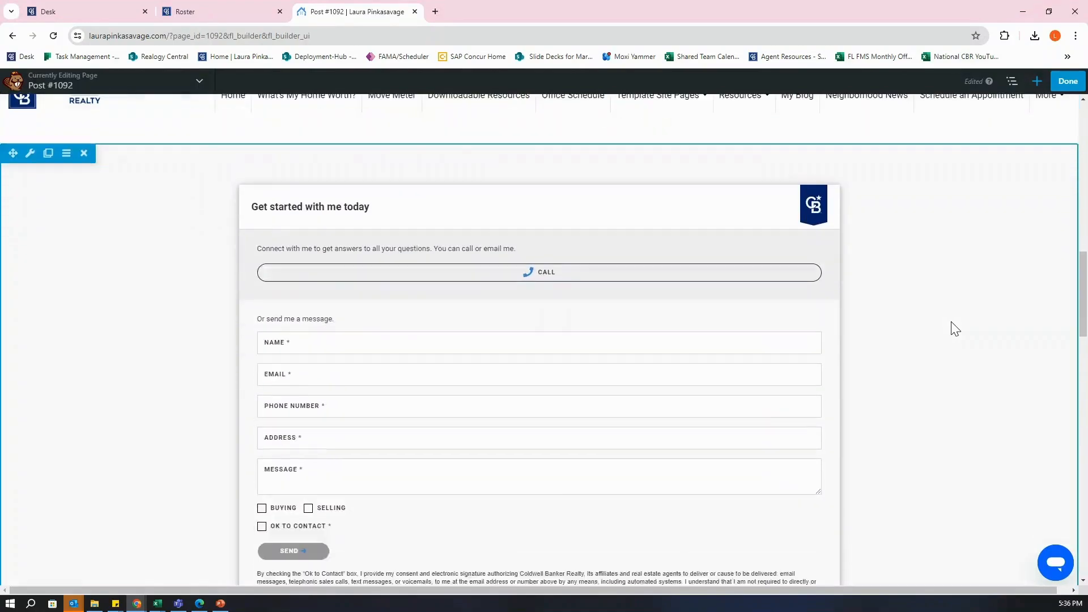
scroll(956, 328, down, 1)
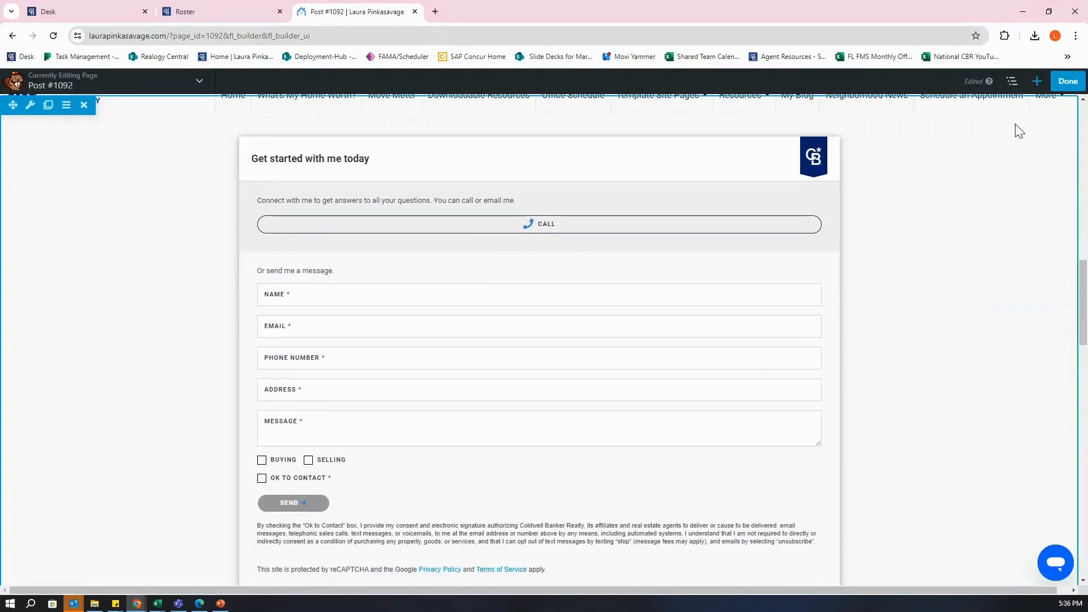
click(1037, 81)
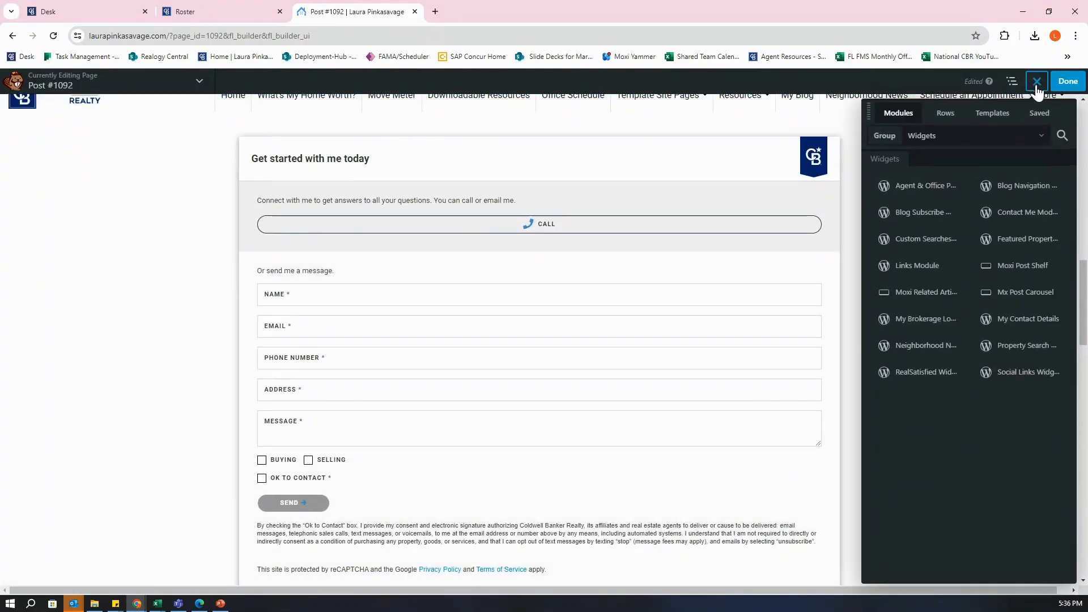
click(907, 120)
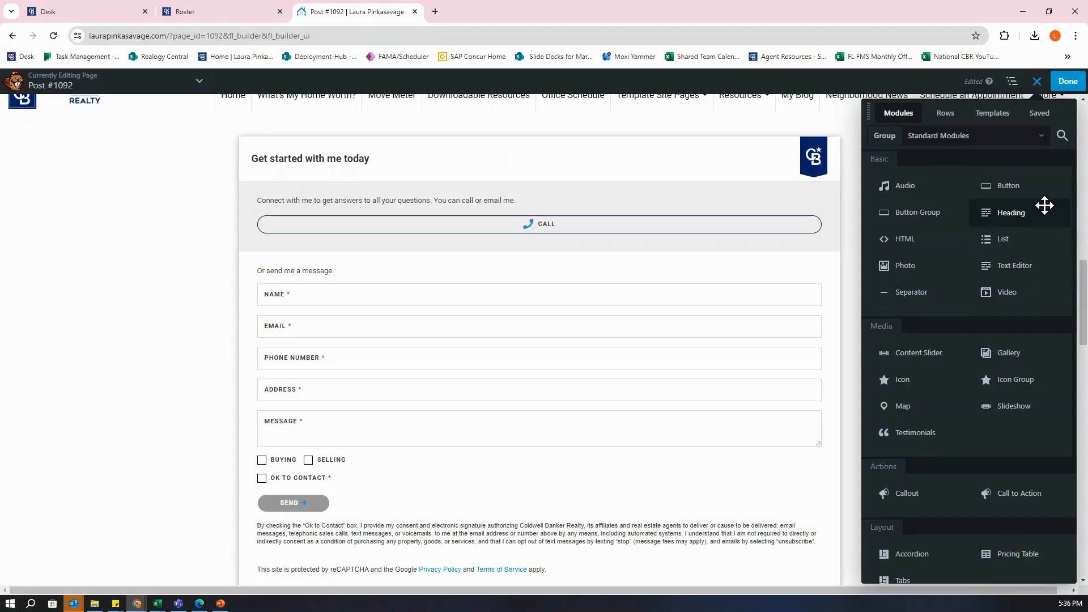
click(1001, 121)
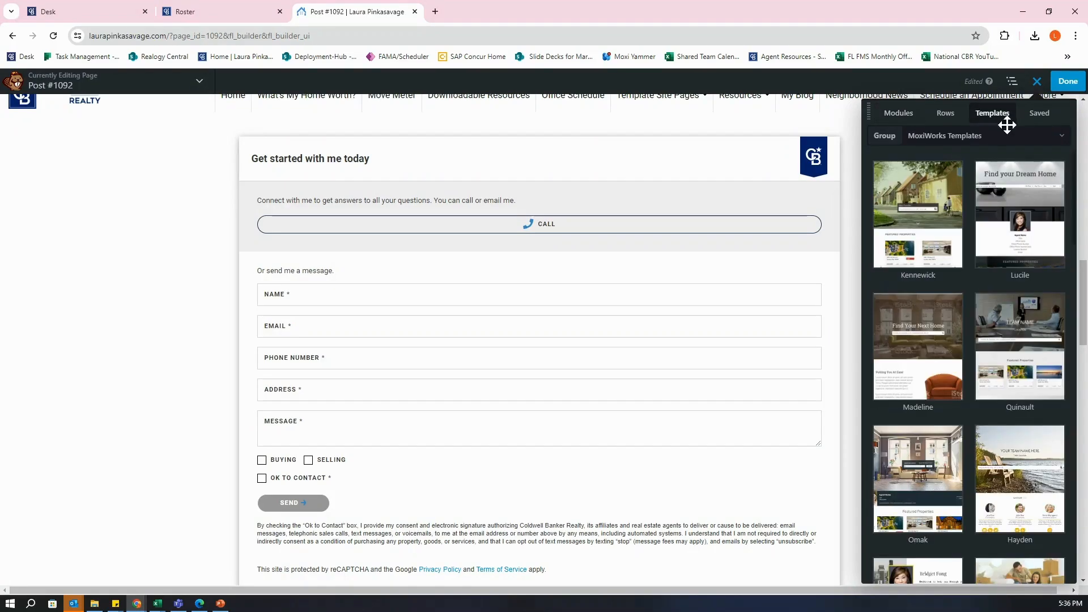
click(904, 241)
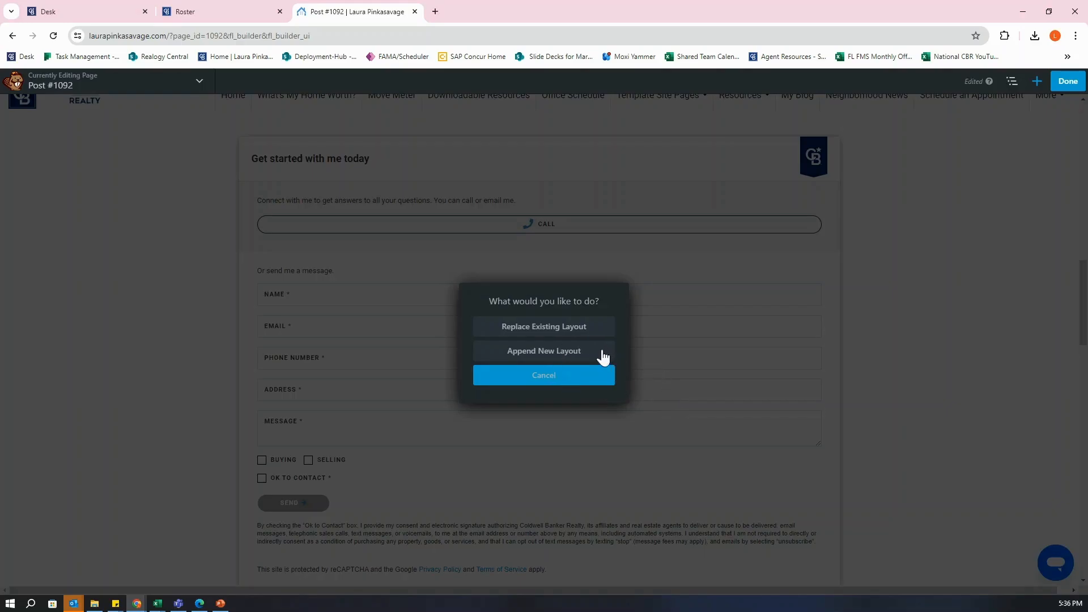
click(561, 383)
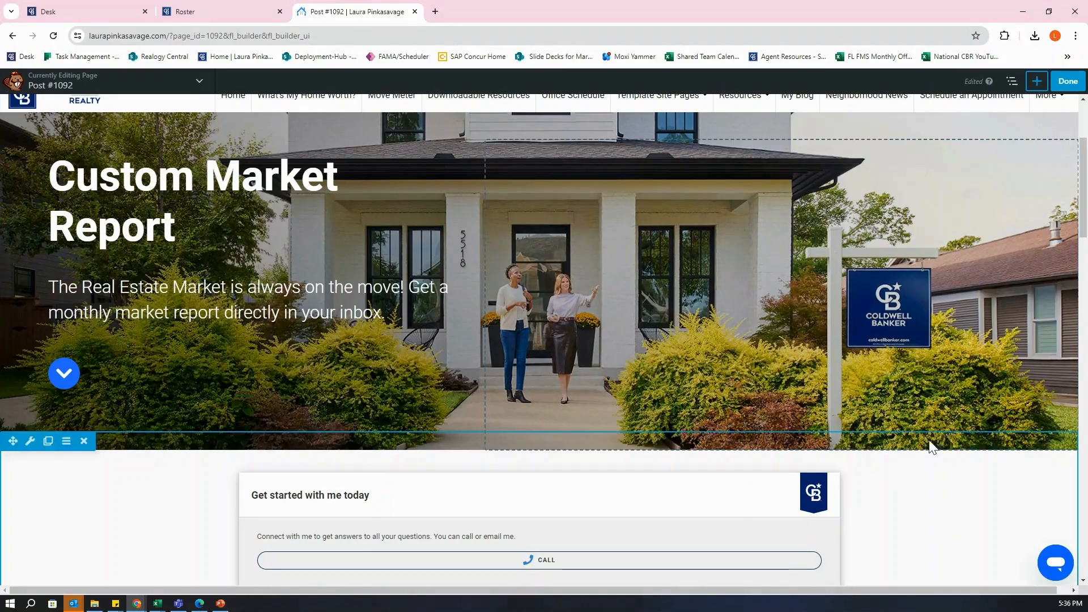
- Publish the Custom Market Report page and review the live version from the hero banner down through the contact form
click(1073, 82)
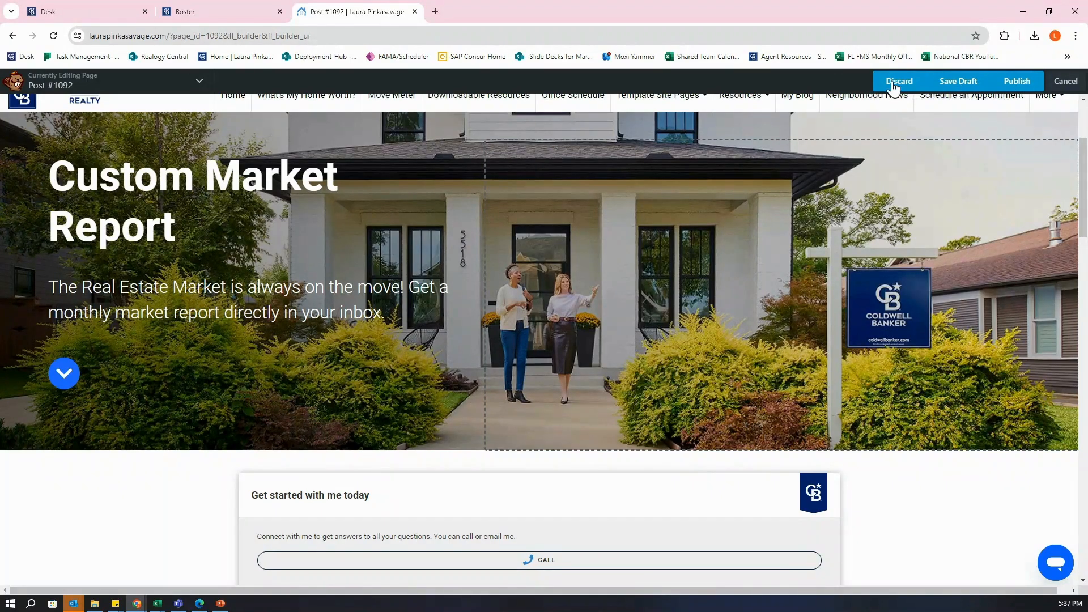
click(1018, 81)
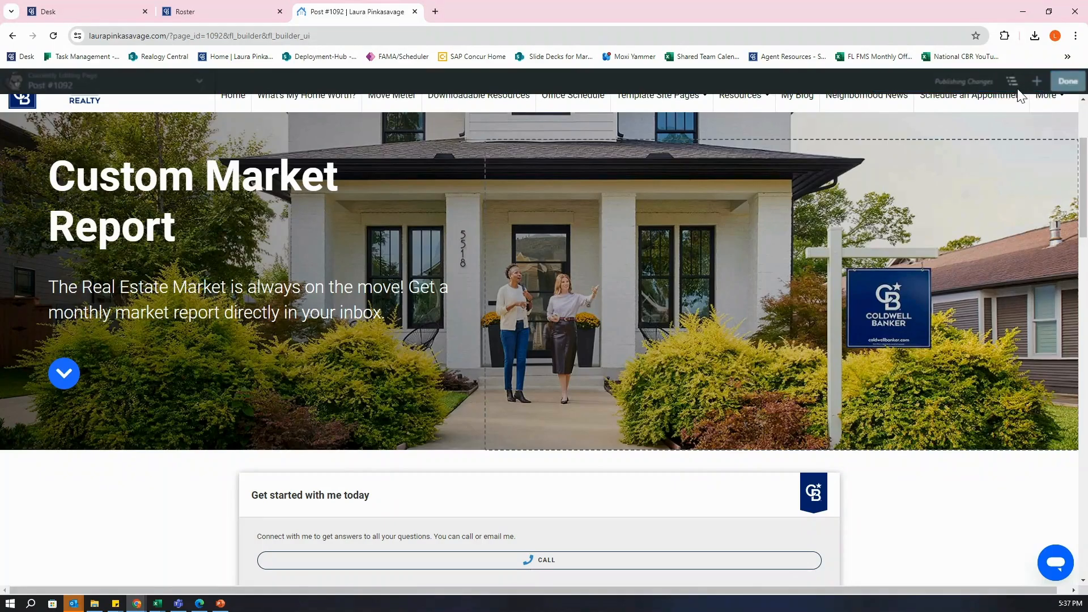
scroll(686, 320, down, 5)
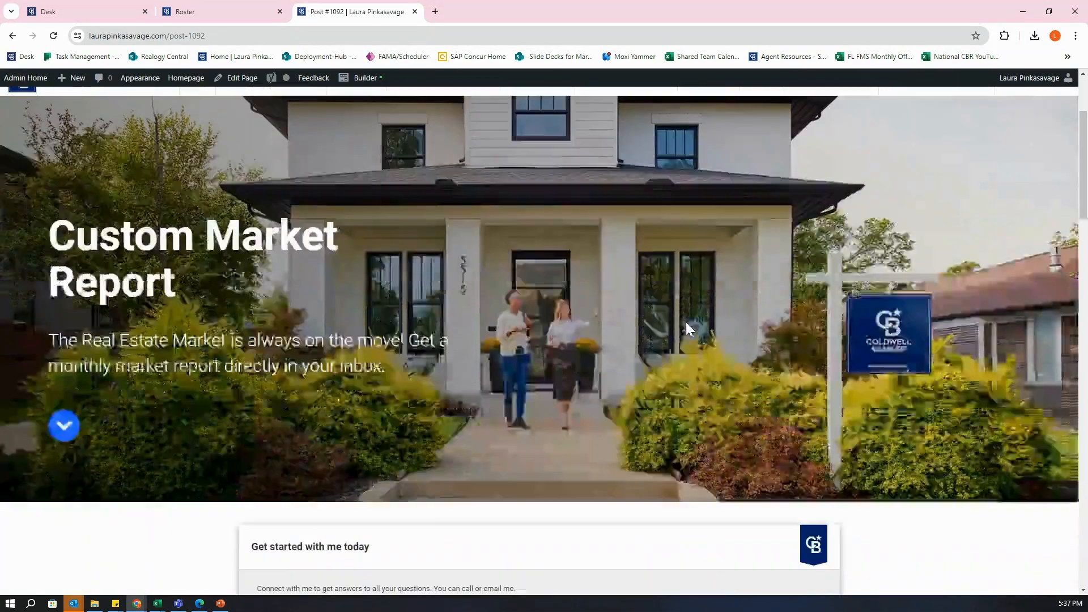
scroll(686, 323, up, 5)
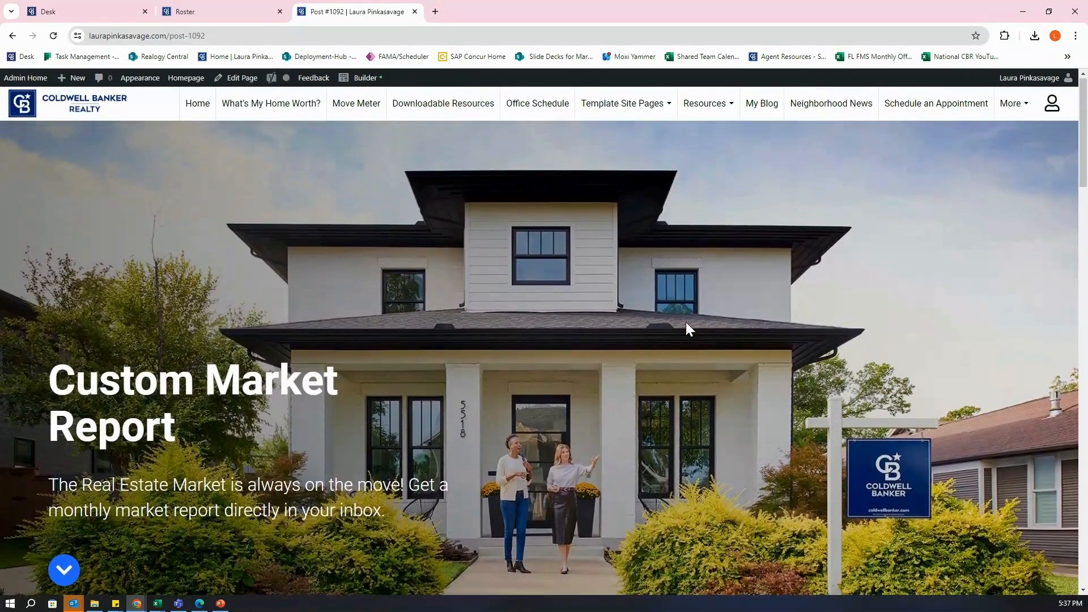
scroll(686, 323, down, 5)
scroll(686, 322, down, 2)
scroll(684, 322, up, 7)
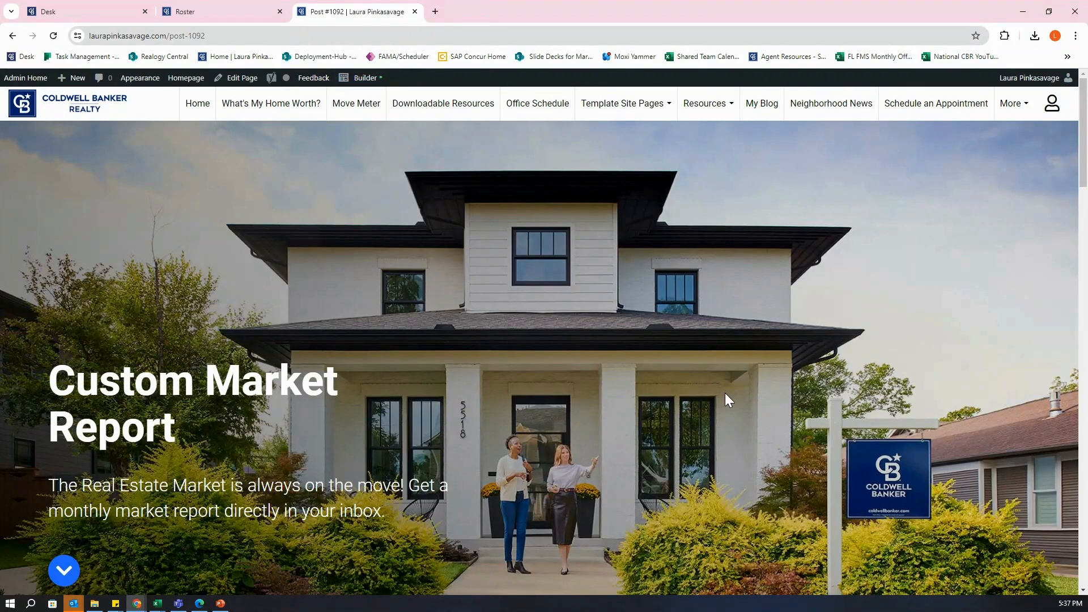
- Move the Custom Housing Report page higher in the admin site page list and open it for editing to highlight its permalink
click(356, 79)
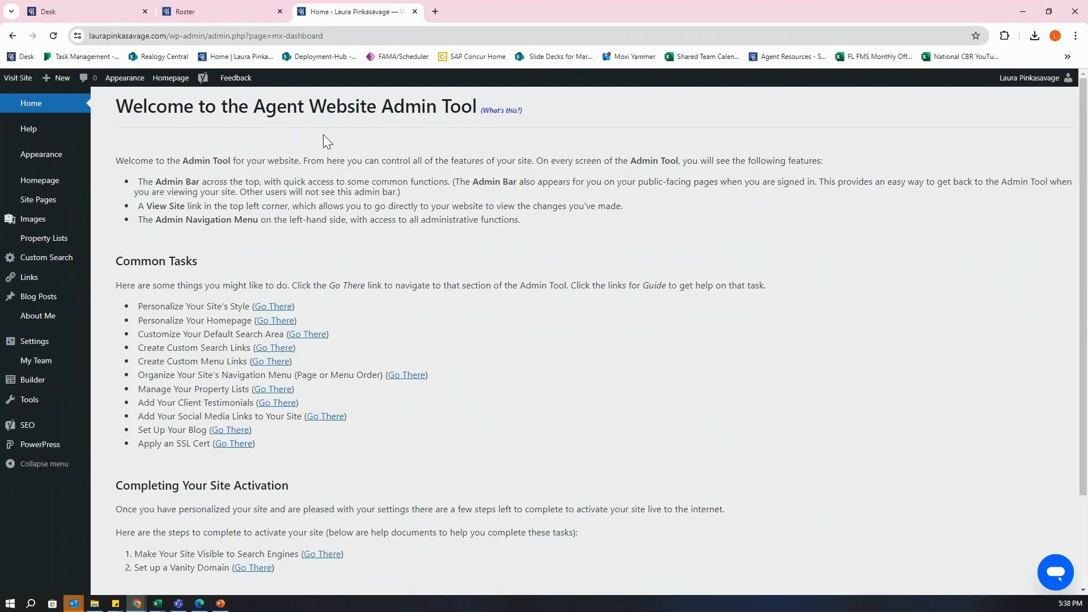
click(44, 202)
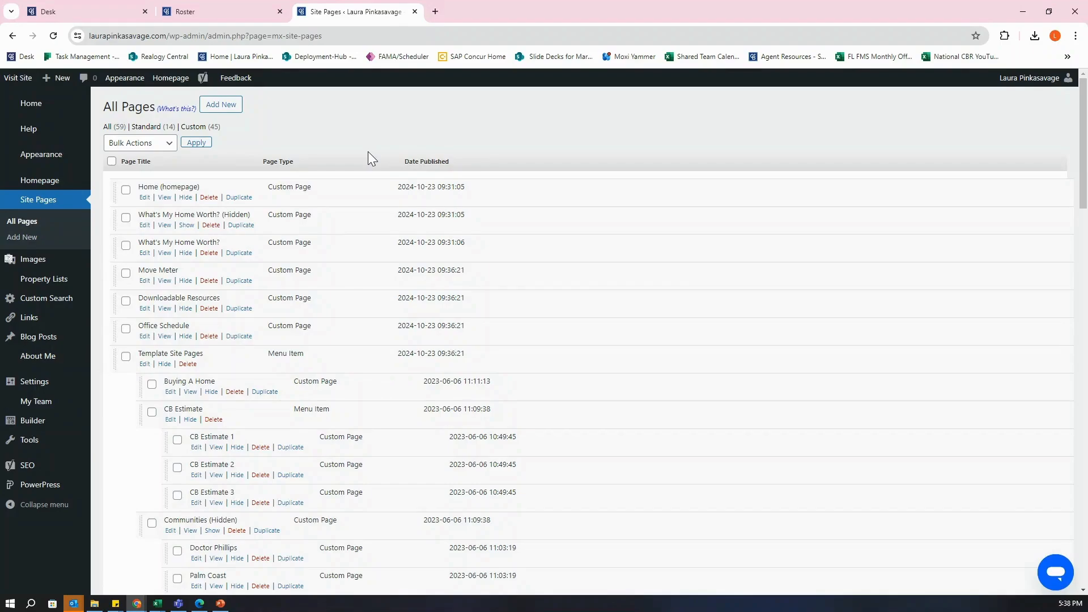
scroll(369, 152, down, 20)
drag(118, 456, 112, 363)
click(144, 364)
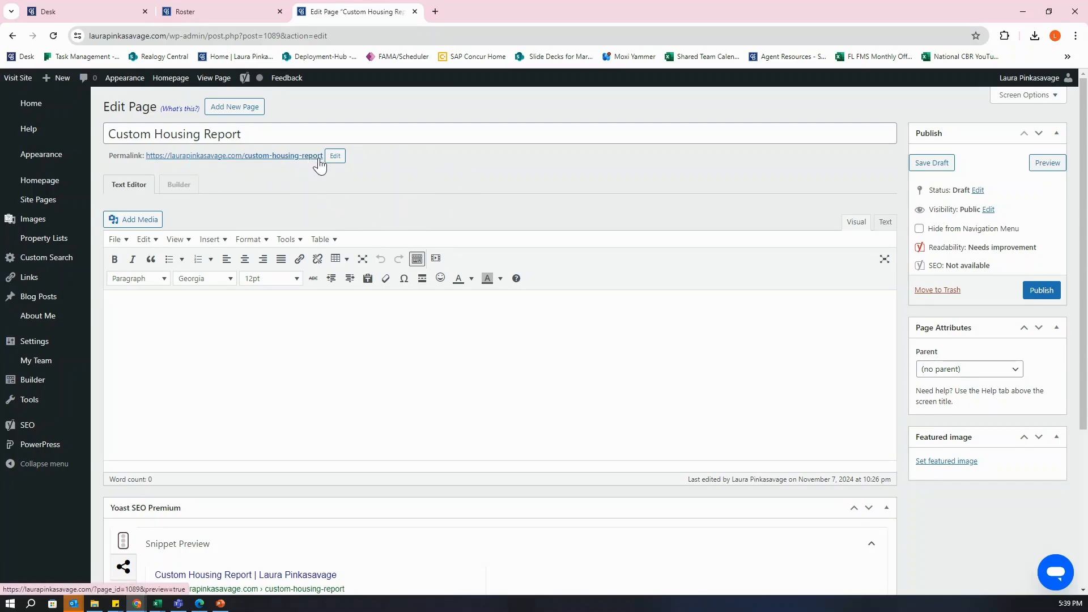
drag(321, 158, 144, 156)
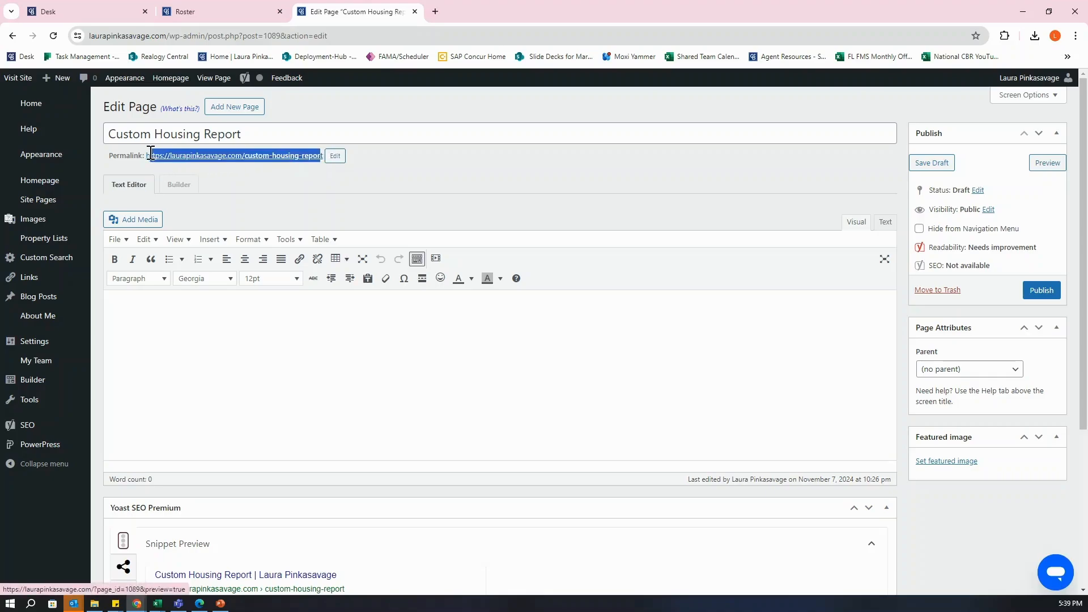
click(336, 175)
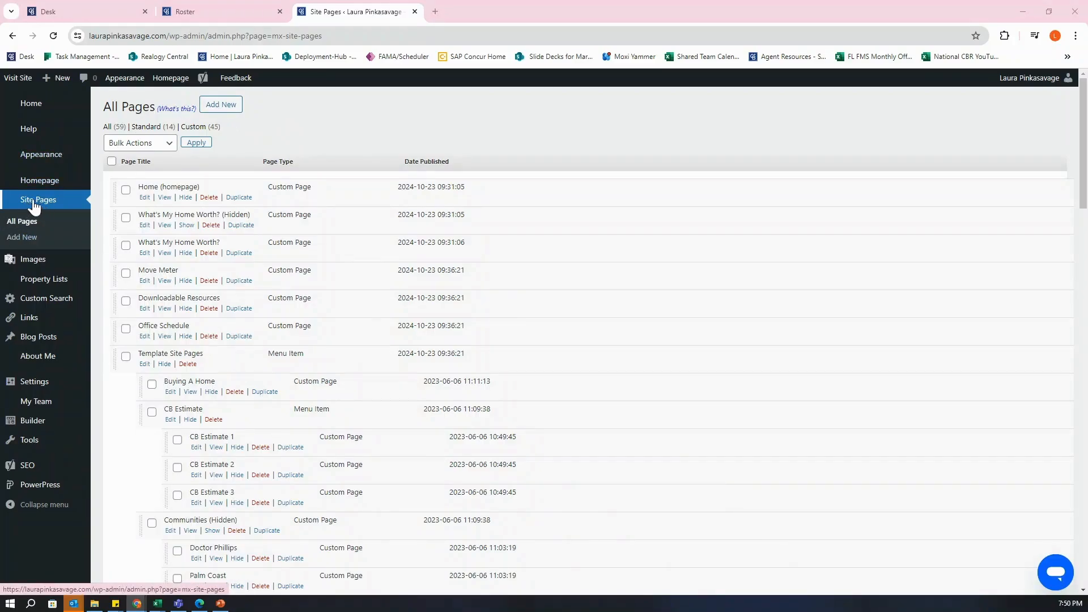
- Add a new custom site page titled "Move Meter" and open it in the Builder
click(218, 113)
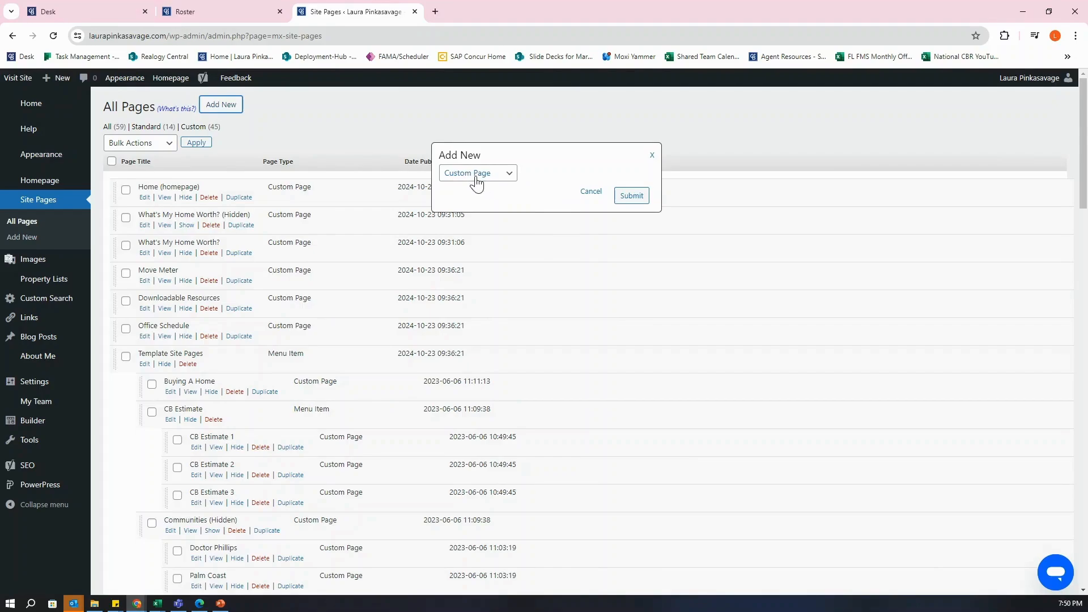
click(631, 207)
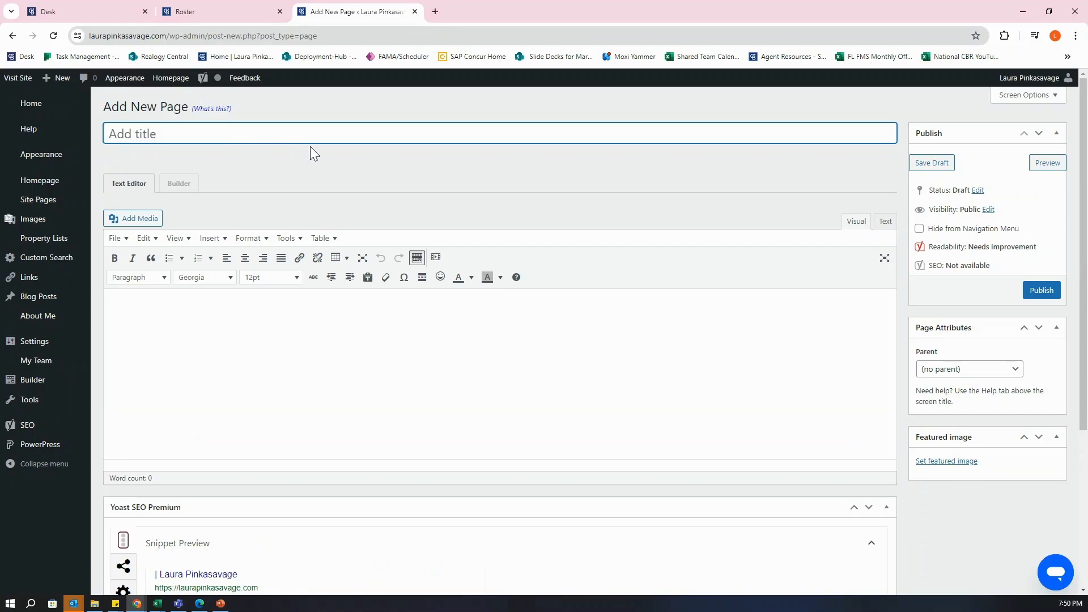
text(Move)
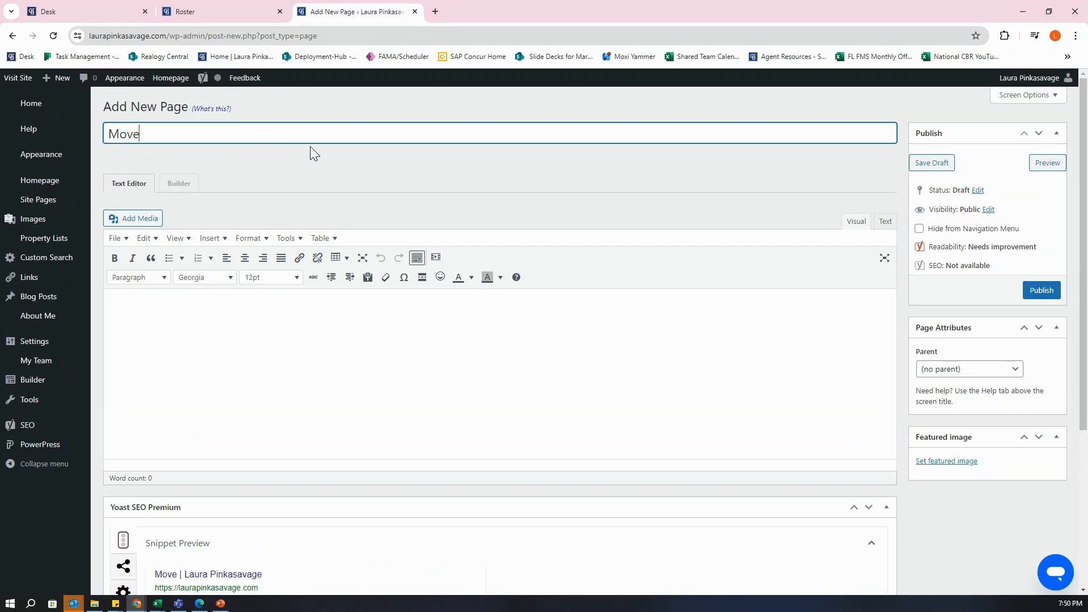
text( Meter)
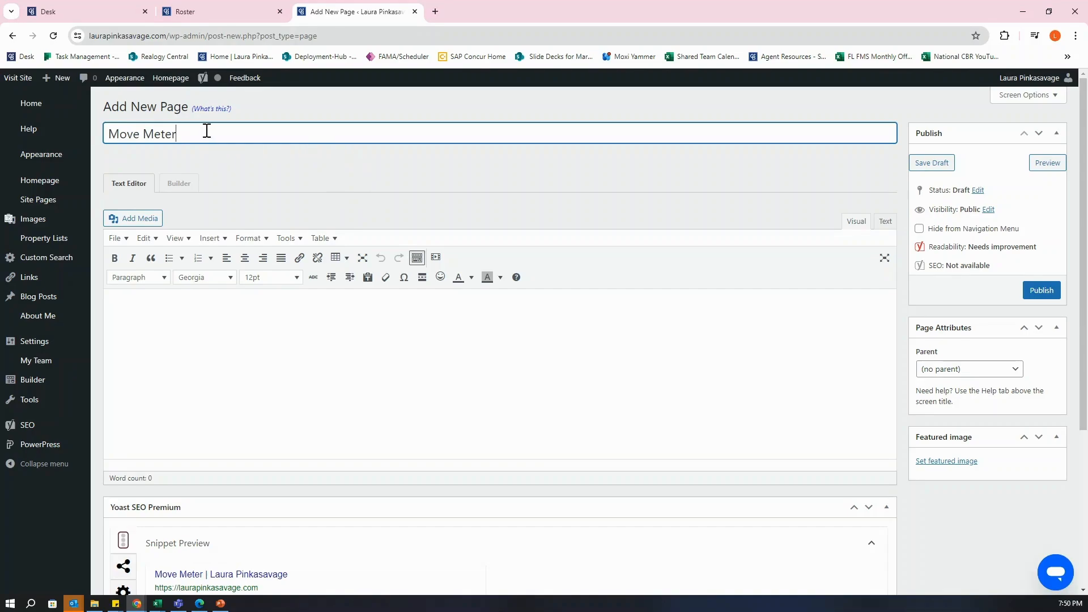
drag(207, 131, 106, 133)
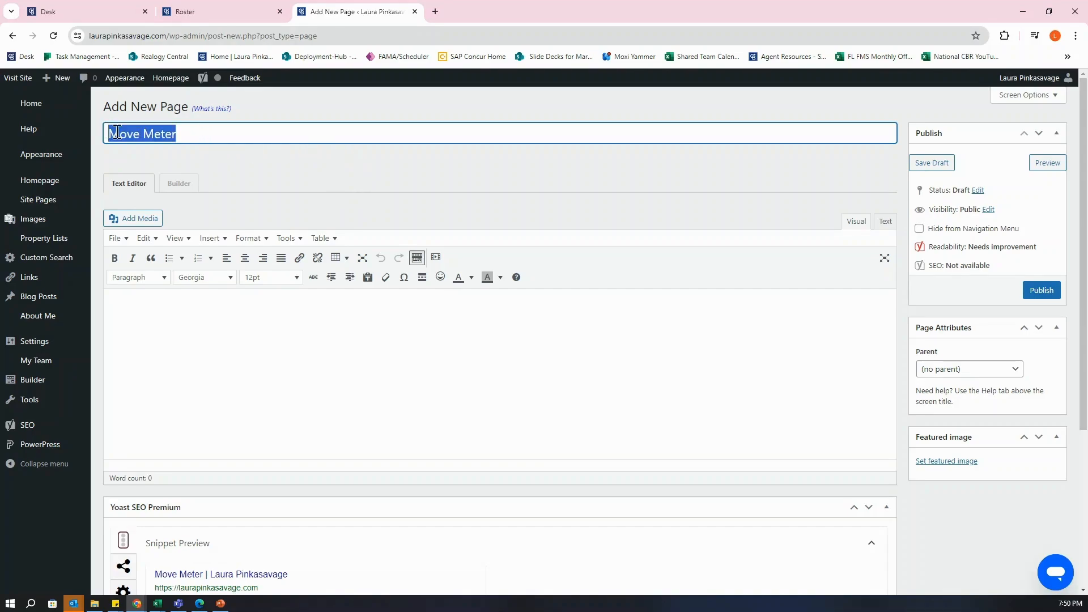
click(219, 134)
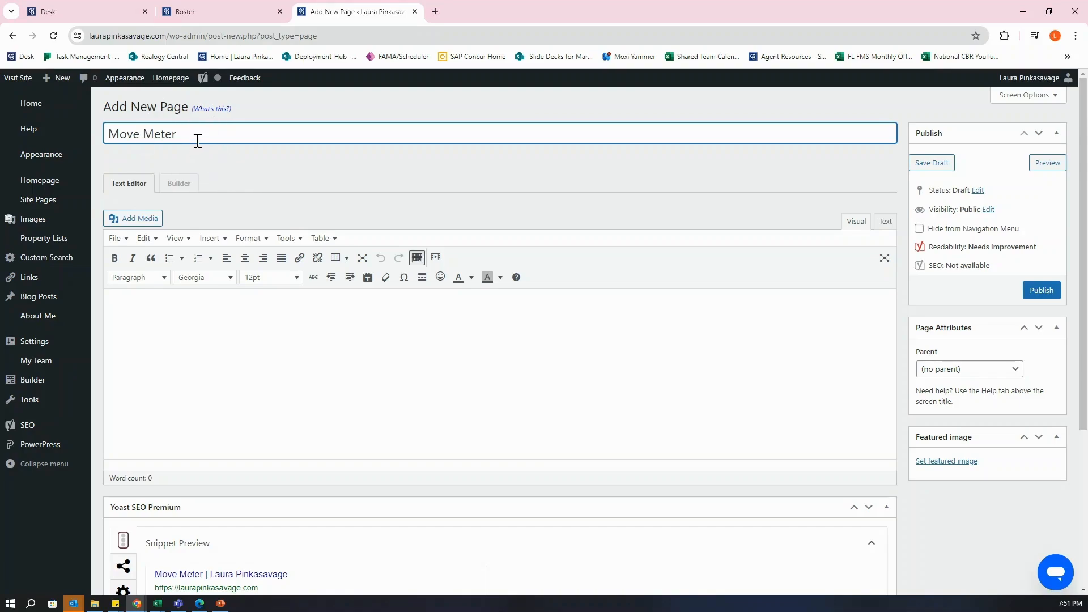
click(179, 184)
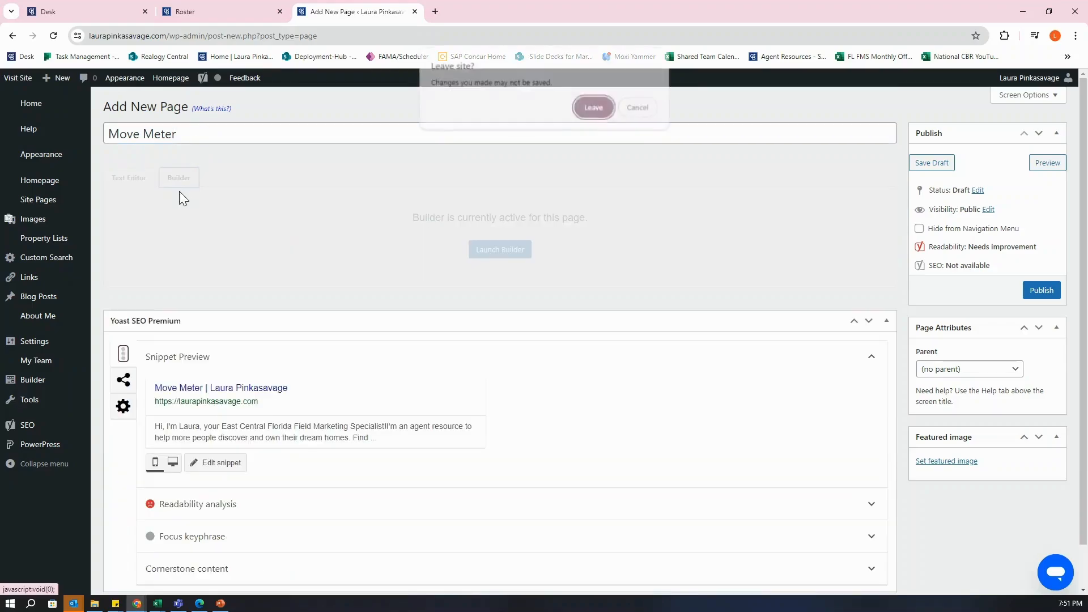
click(593, 108)
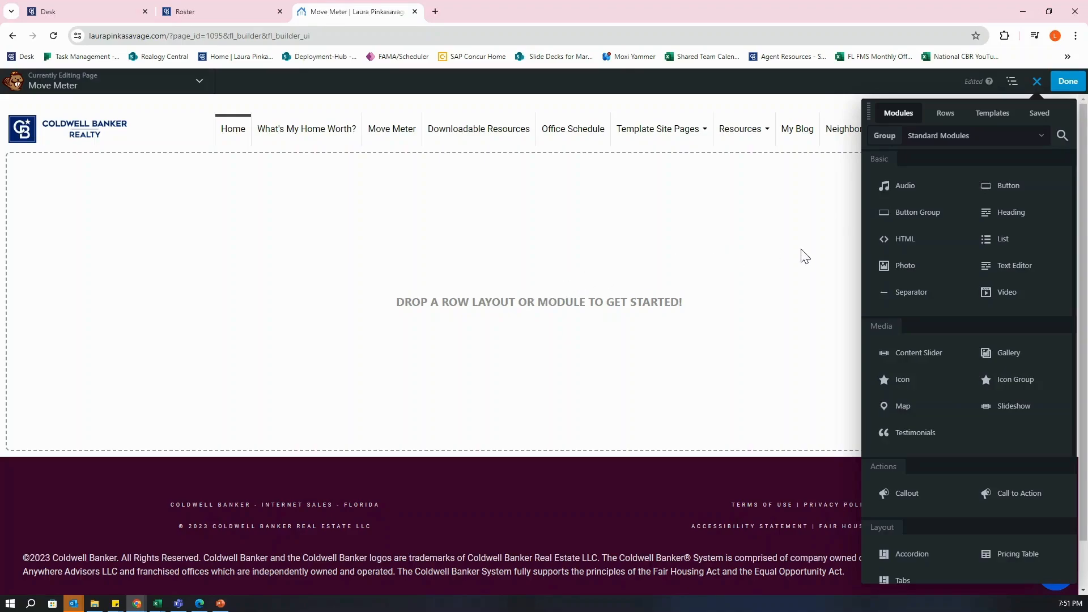
- Apply "Template: Move Meter 1" from the Brand Templates group to the empty Move Meter page
click(997, 122)
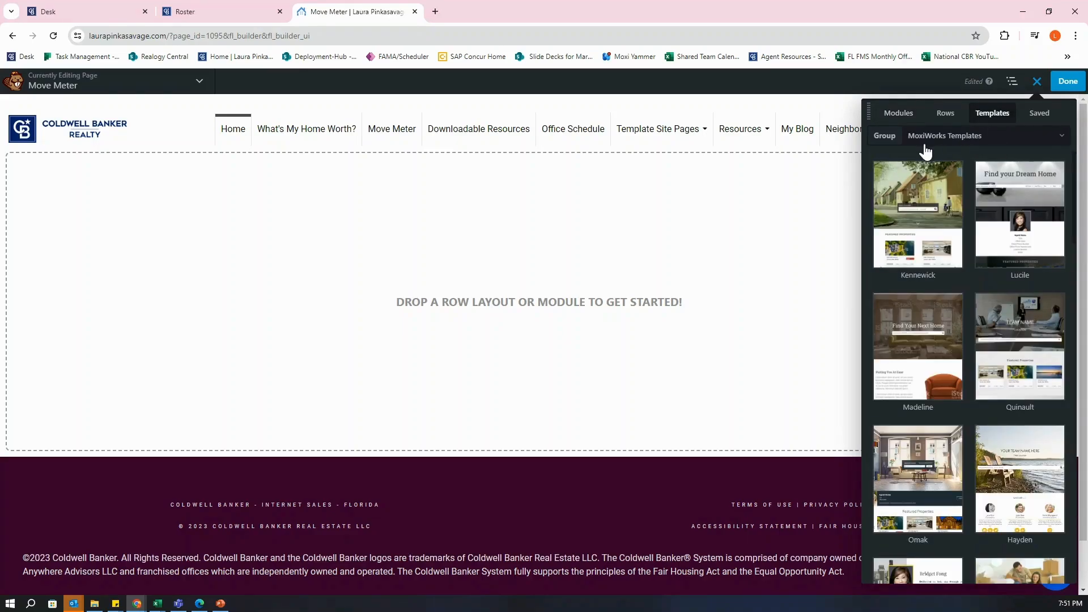
click(1015, 142)
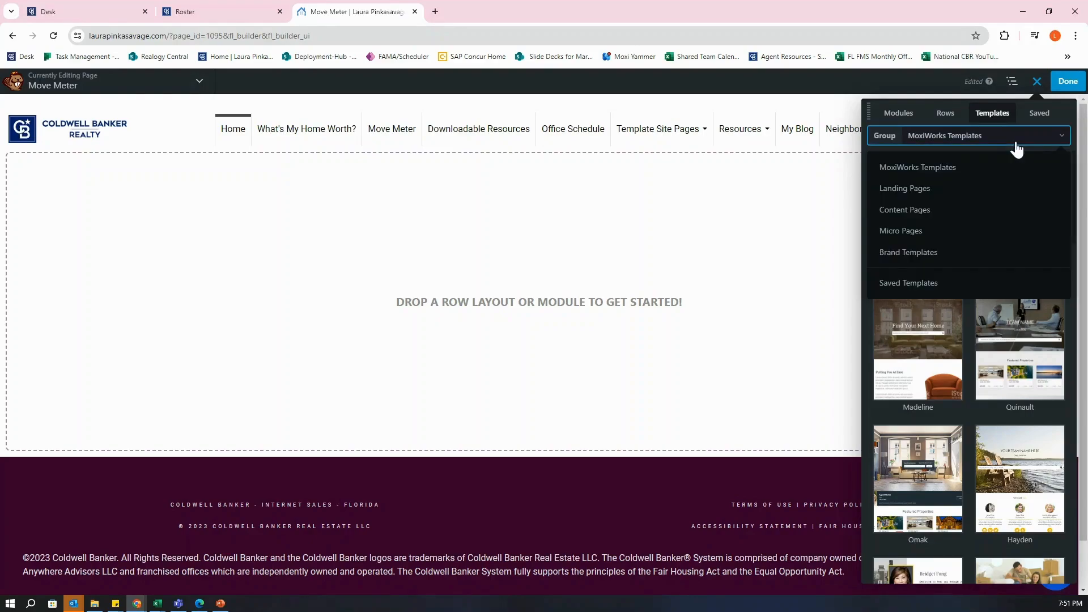
click(909, 265)
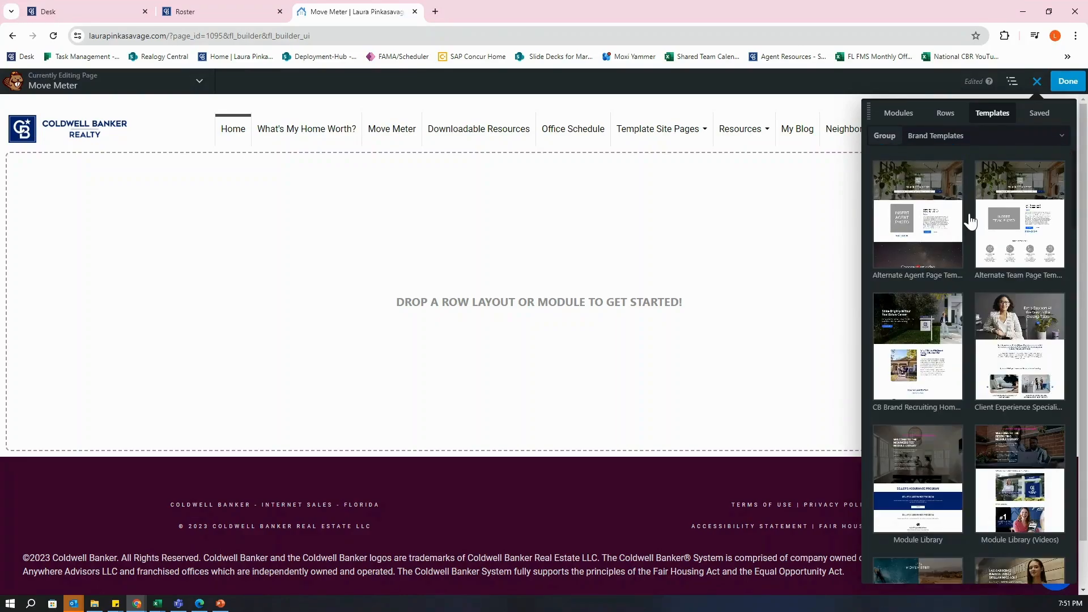
scroll(973, 223, down, 3)
scroll(973, 217, down, 6)
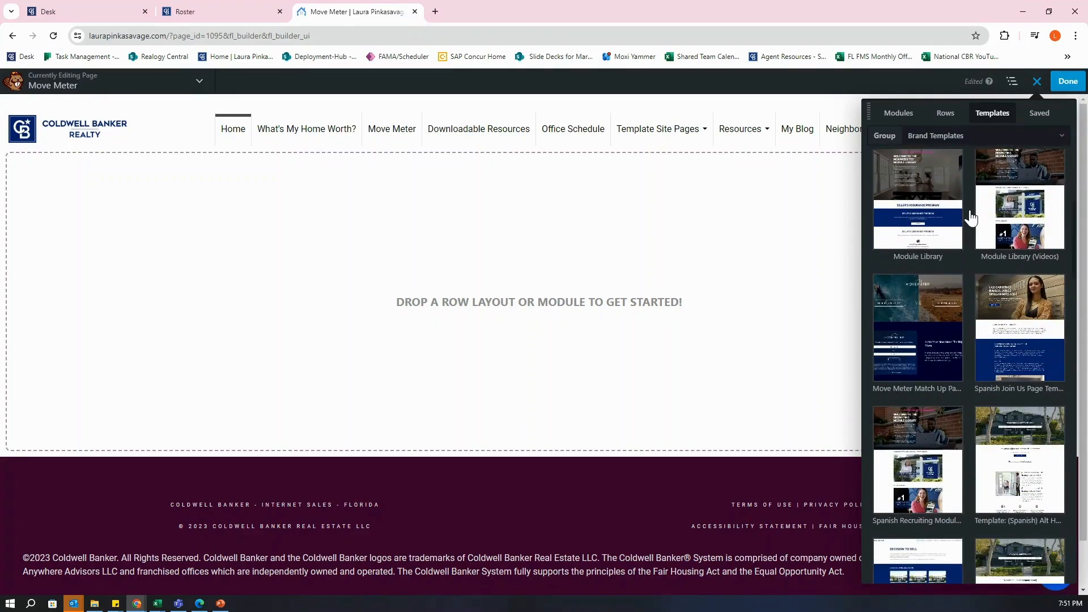
scroll(972, 217, down, 5)
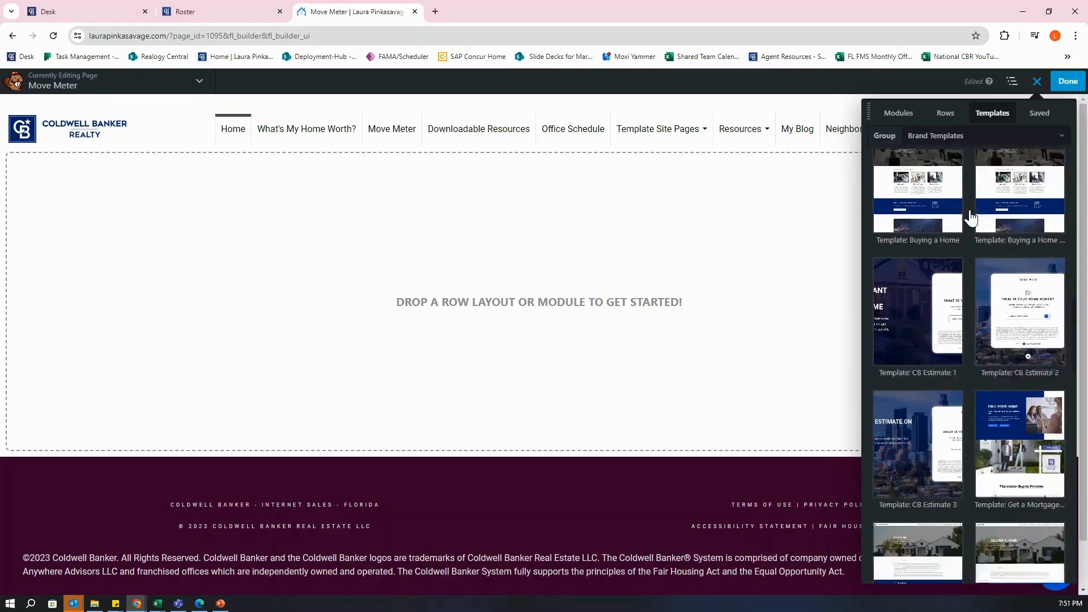
scroll(971, 218, up, 1)
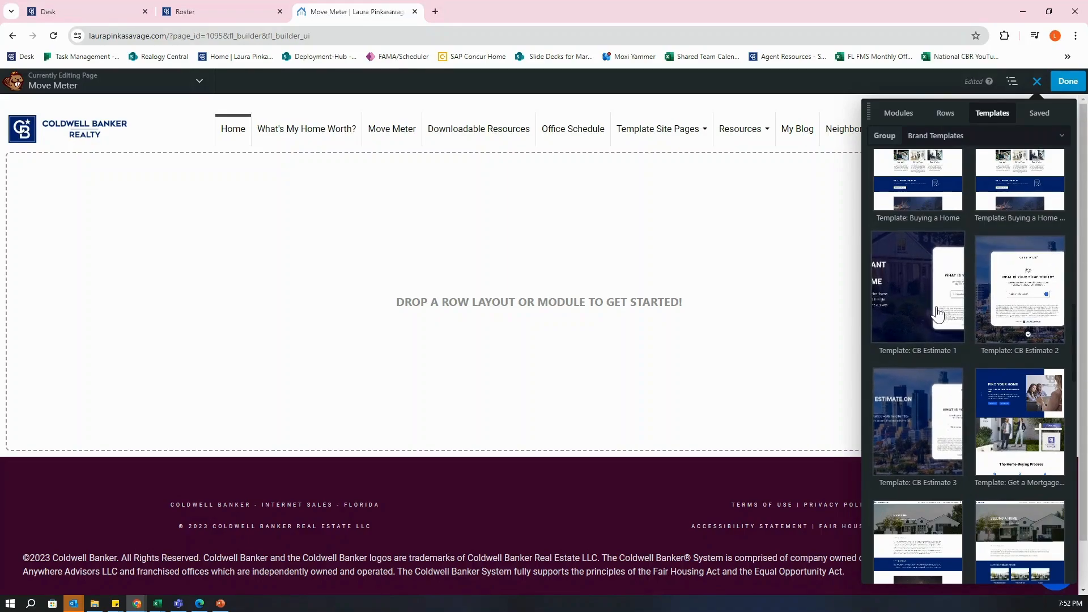
scroll(968, 335, down, 1)
scroll(968, 336, down, 10)
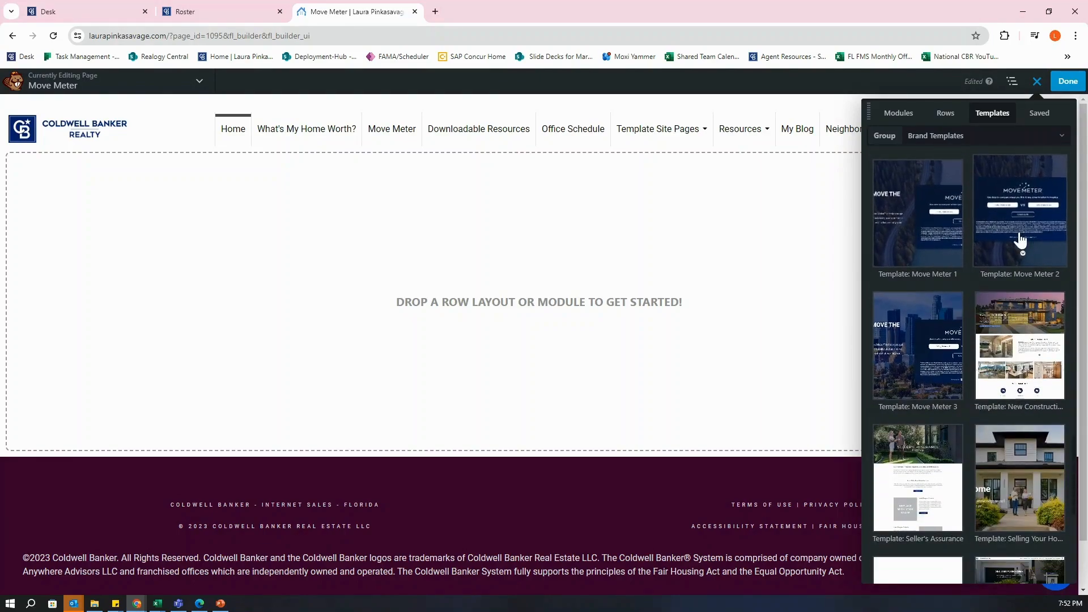
click(917, 237)
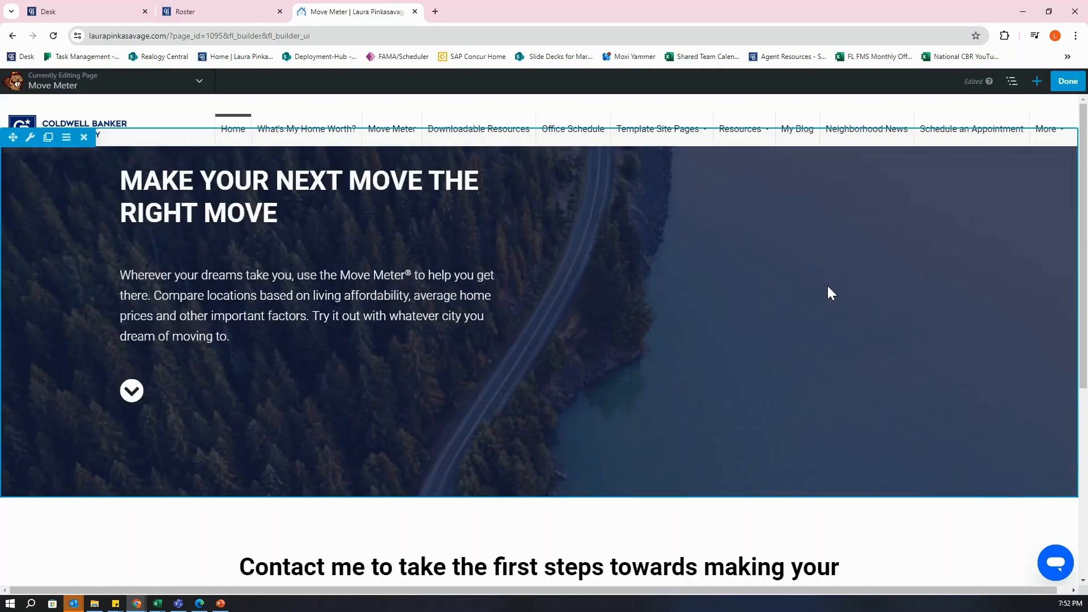
click(1035, 83)
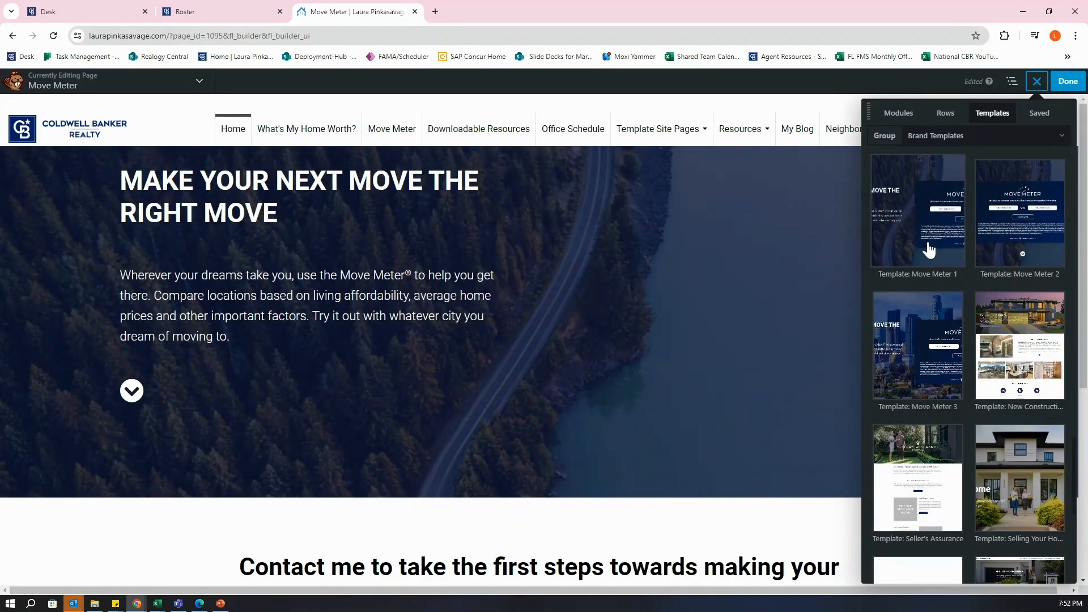
click(1011, 231)
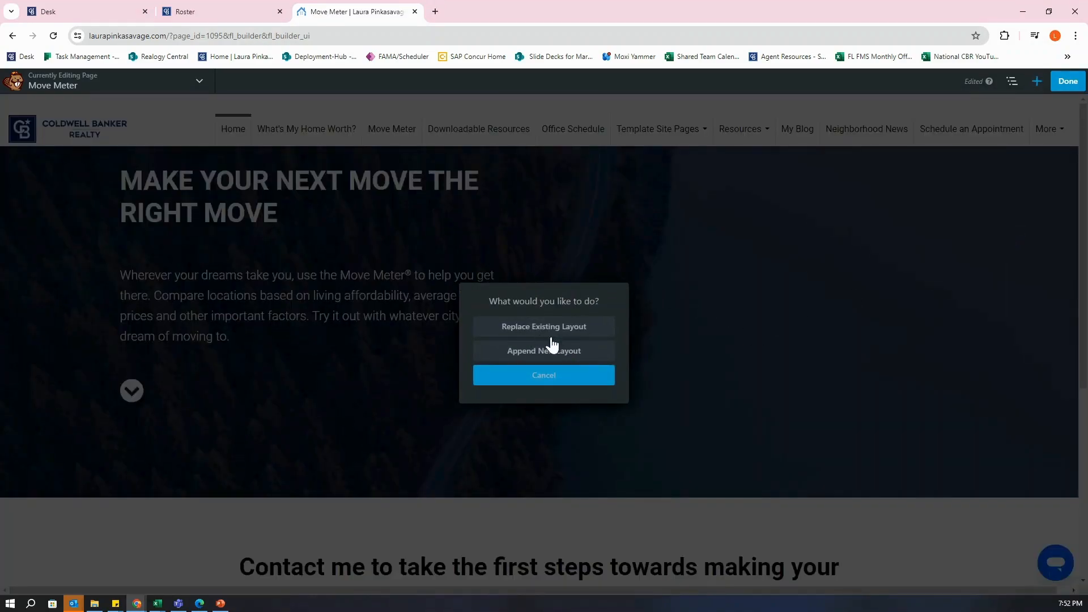
click(552, 385)
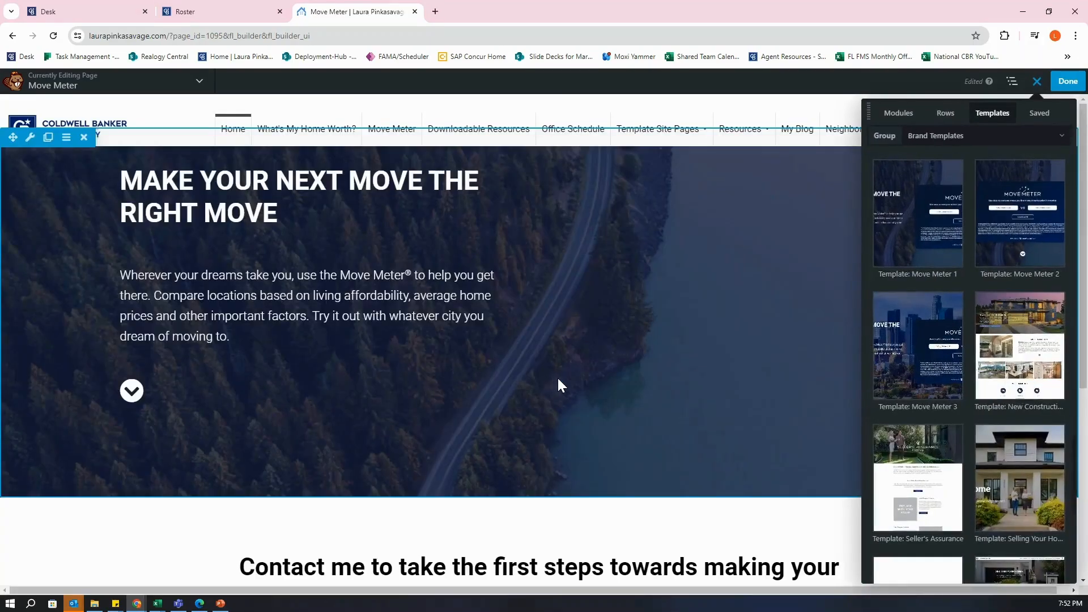
click(700, 335)
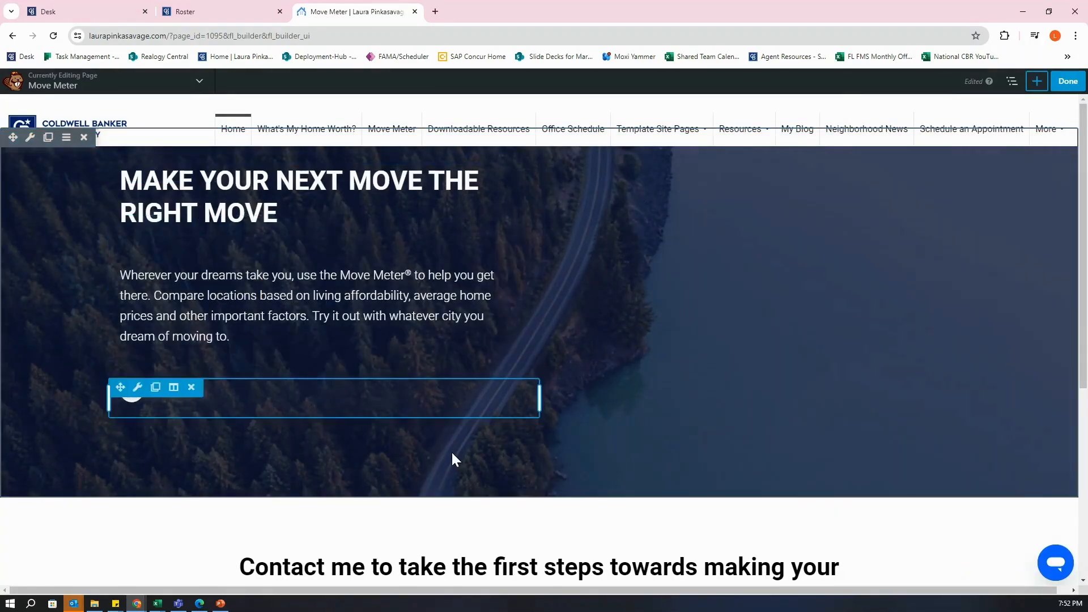
- Insert a Contact Me Module from the Widgets group directly below the "Contact me to take the first steps" heading, above the contact form placeholder
scroll(724, 263, down, 4)
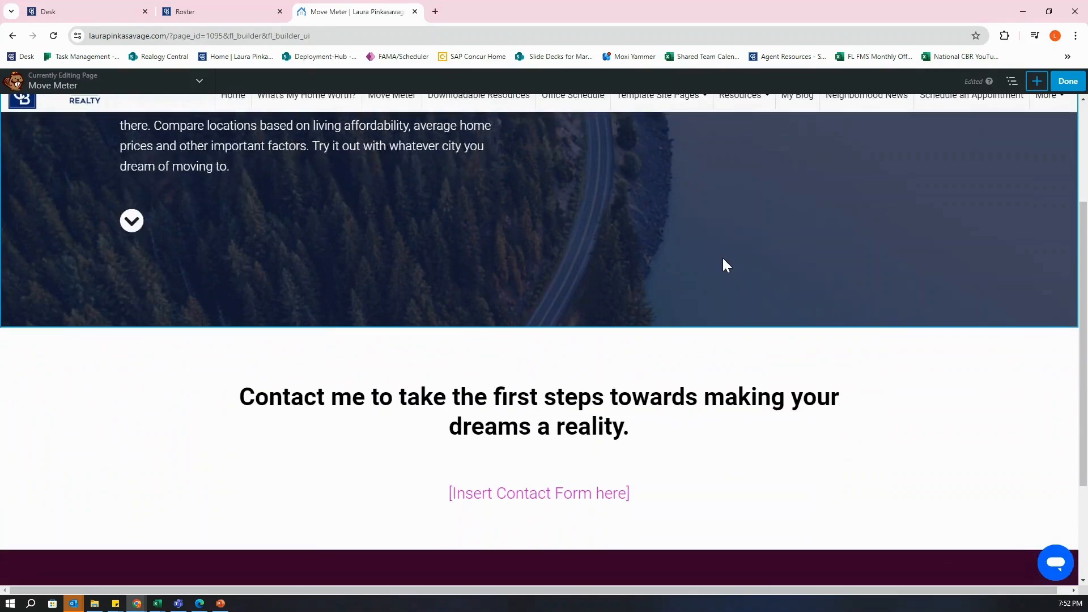
scroll(723, 261, up, 4)
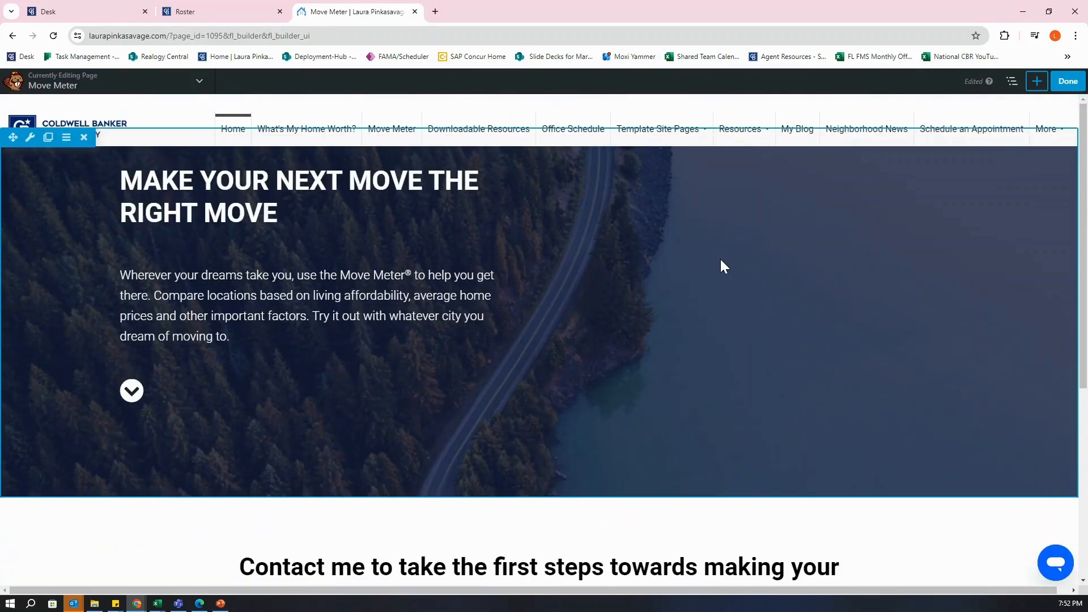
scroll(595, 264, down, 2)
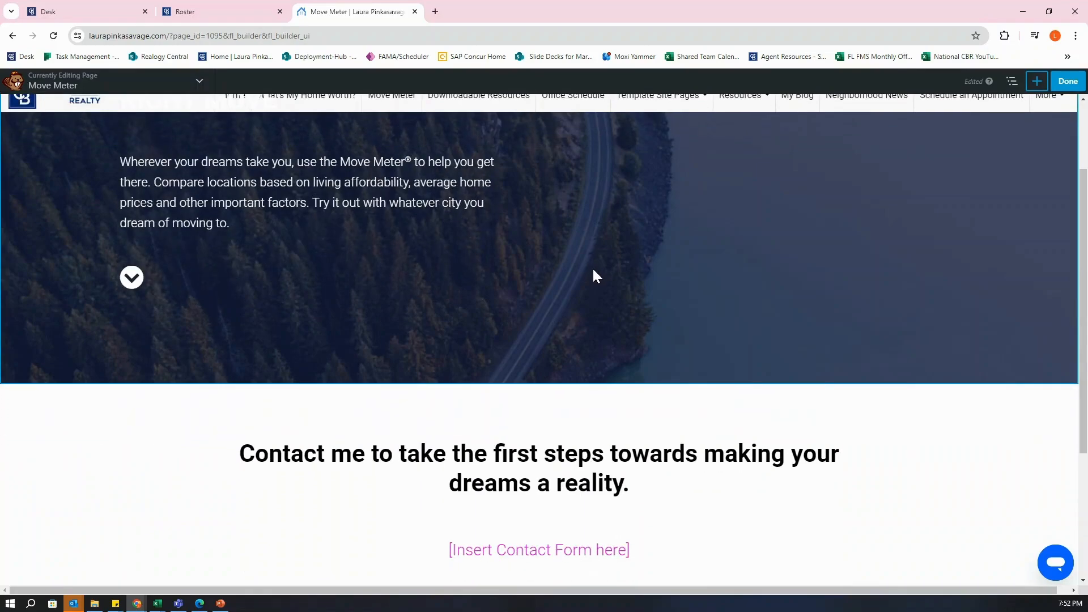
scroll(594, 271, down, 1)
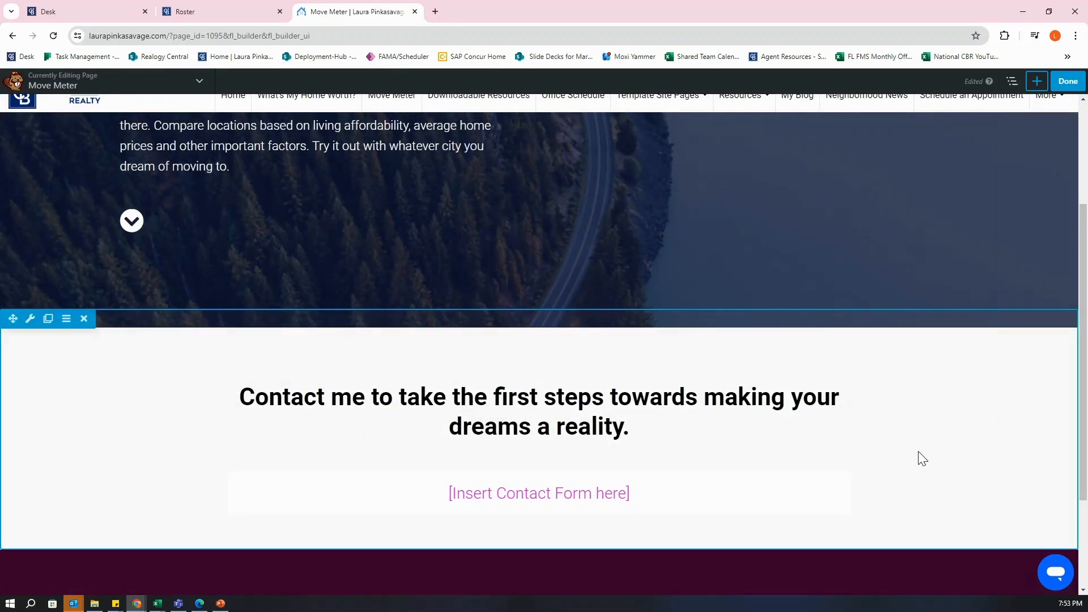
click(1037, 83)
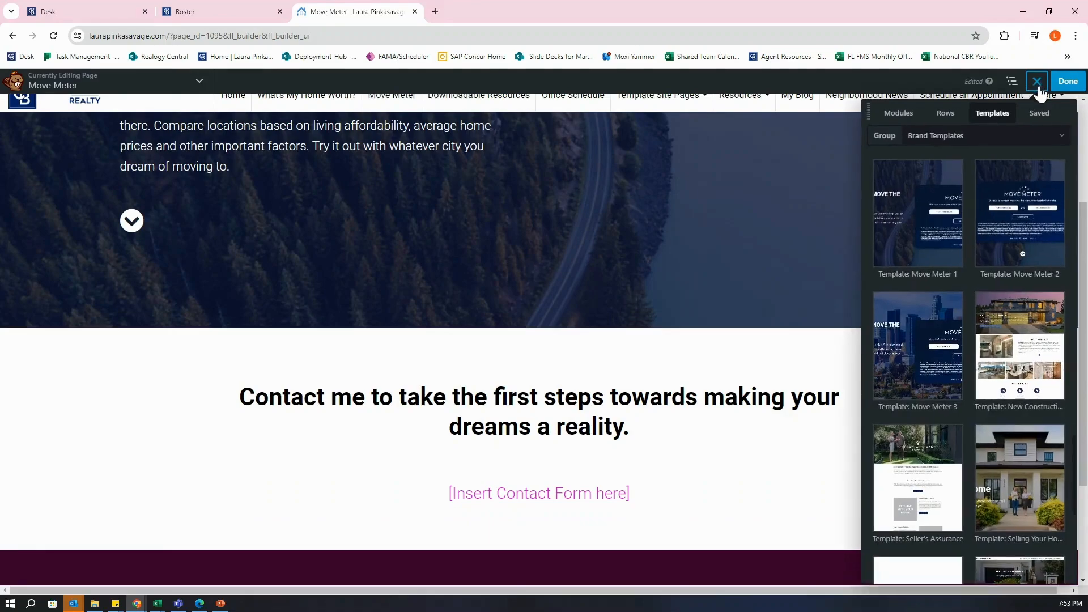
click(899, 115)
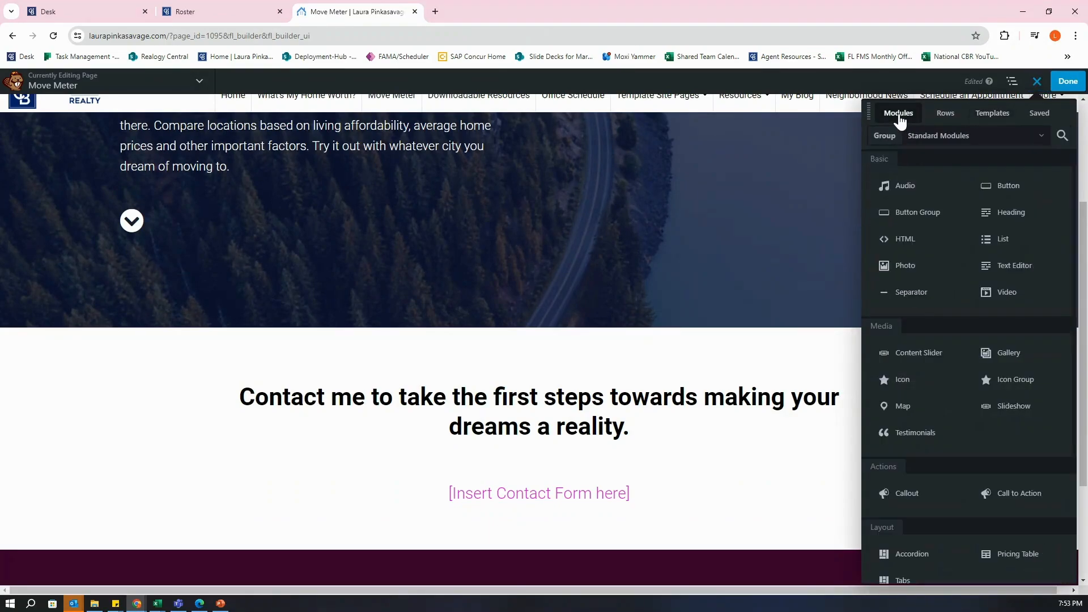
click(1022, 138)
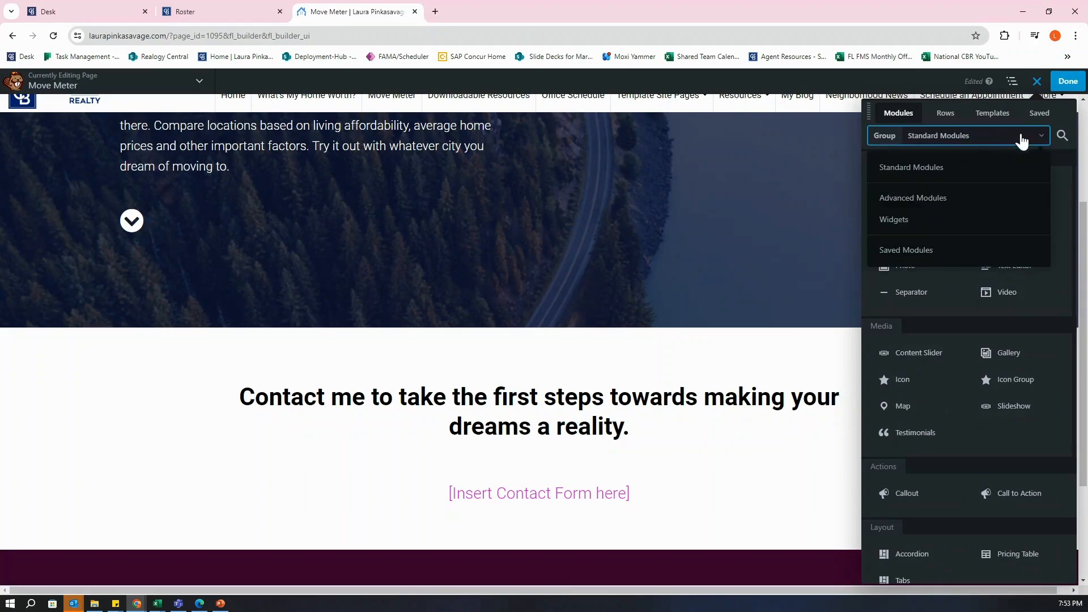
click(926, 225)
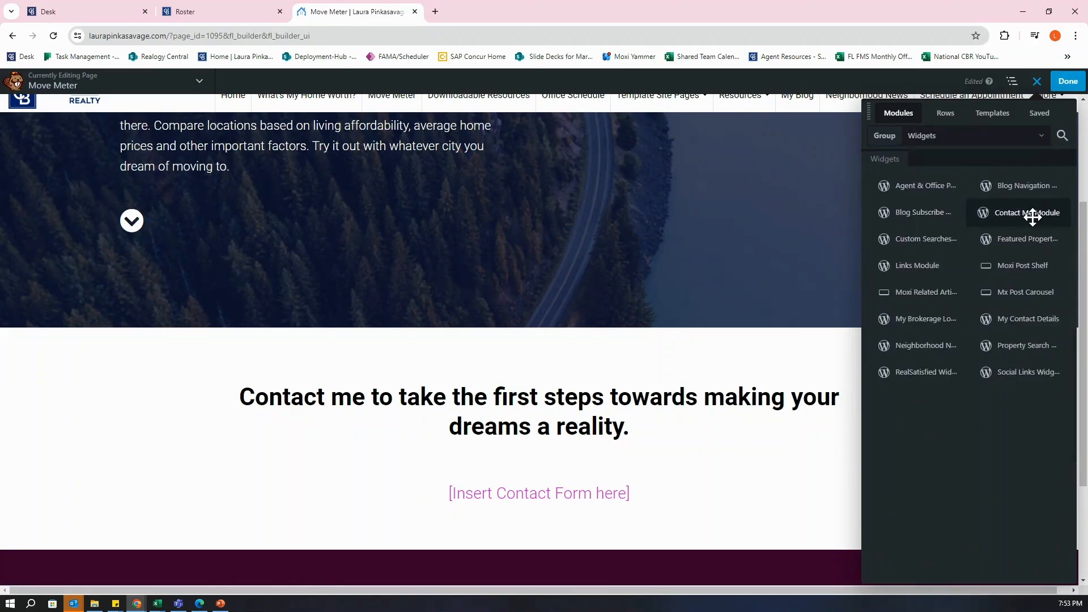
drag(1033, 215, 501, 562)
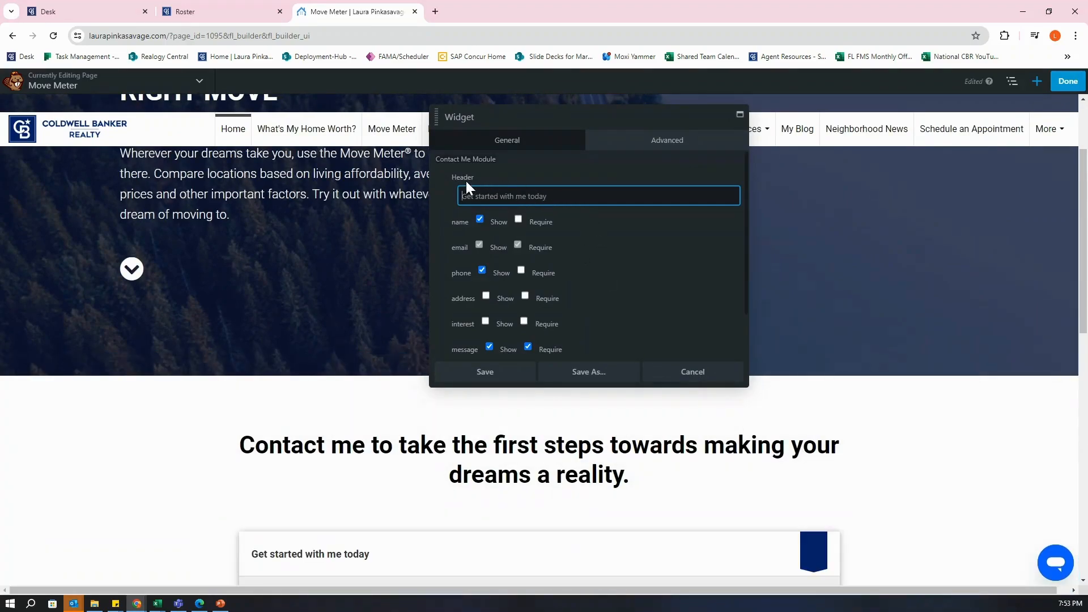
- Make the name field required in the Contact Me Module settings
click(518, 220)
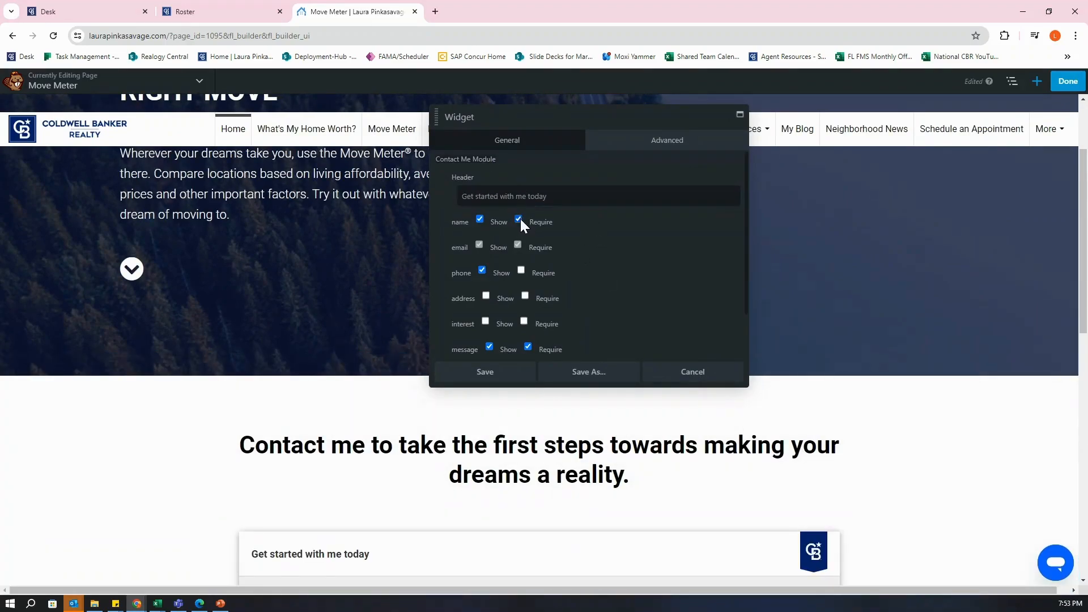